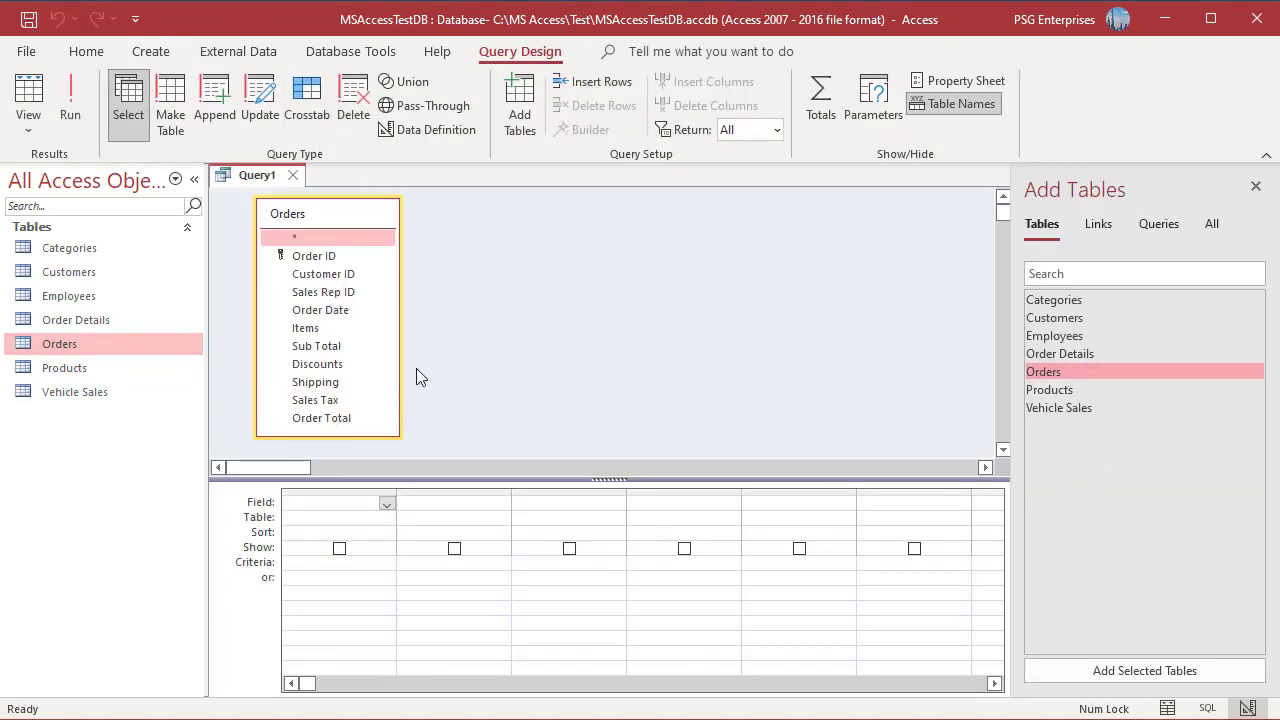
Add Order Date and Order Total to the query grid and switch on Totals so both group
double_click(347, 313)
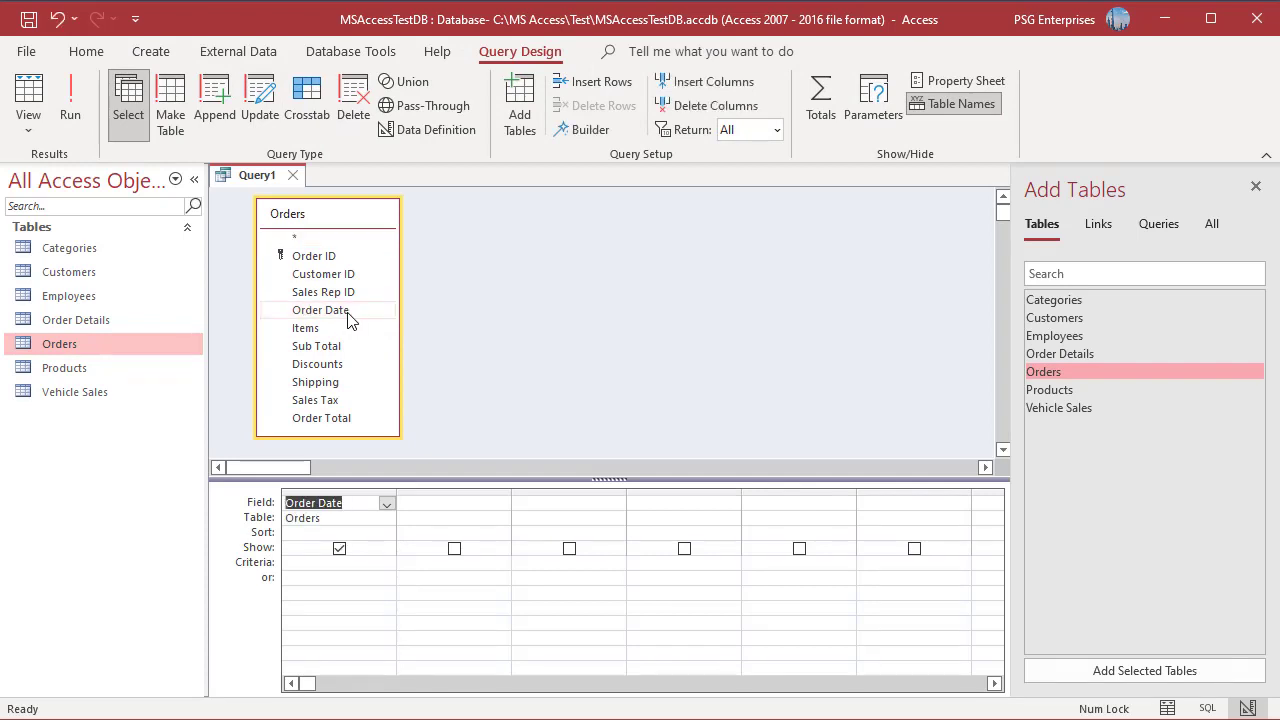
double_click(342, 420)
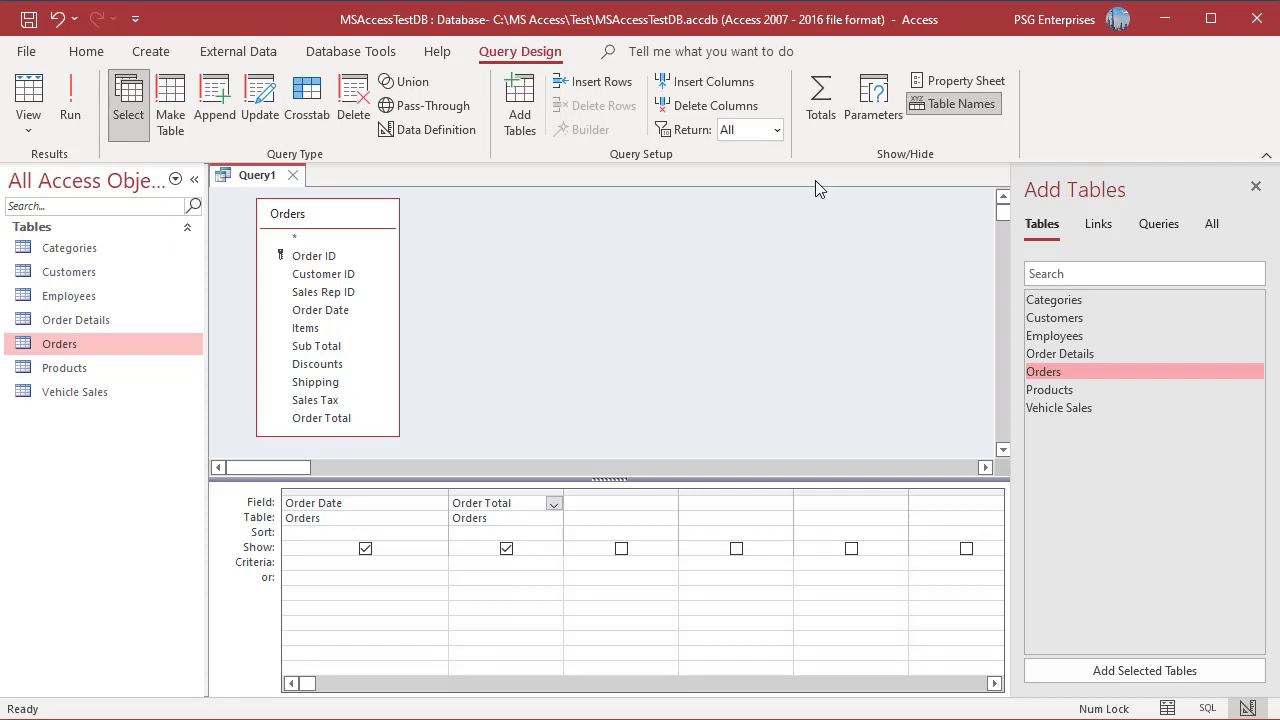
click(818, 112)
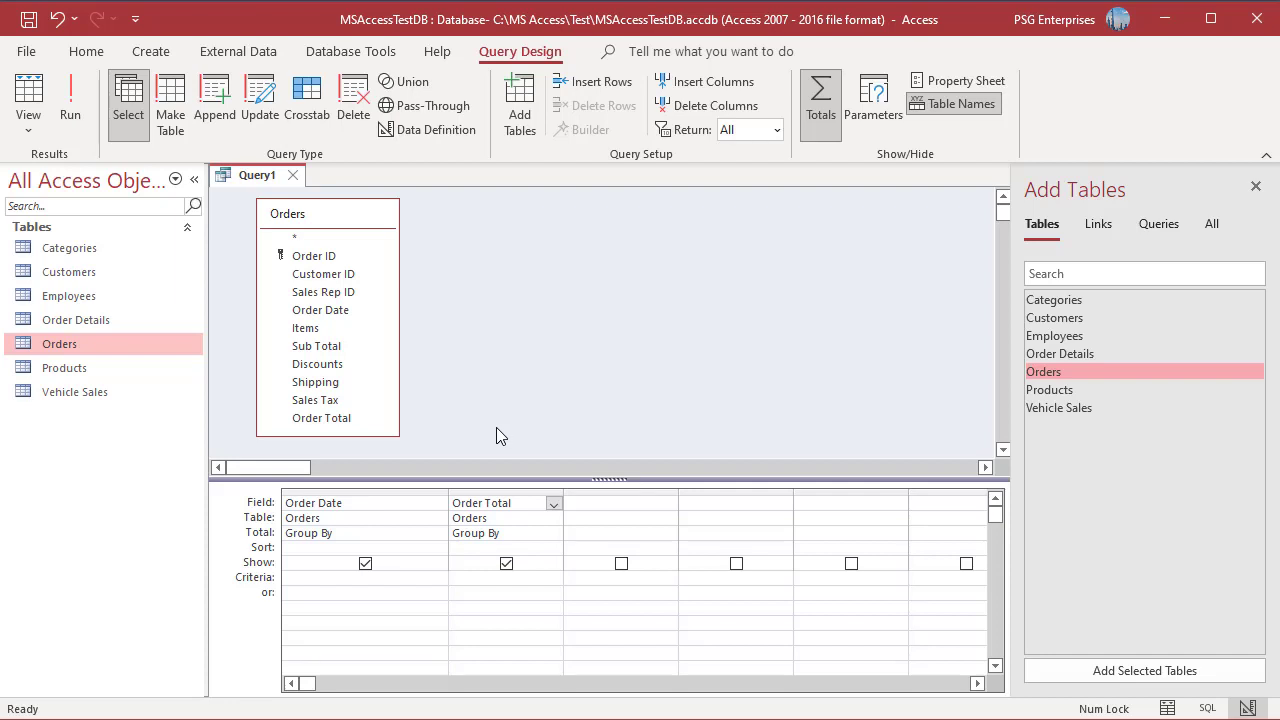
Keep Order Date on Group By, set Order Total's Total row to Sum, and run the query
click(440, 534)
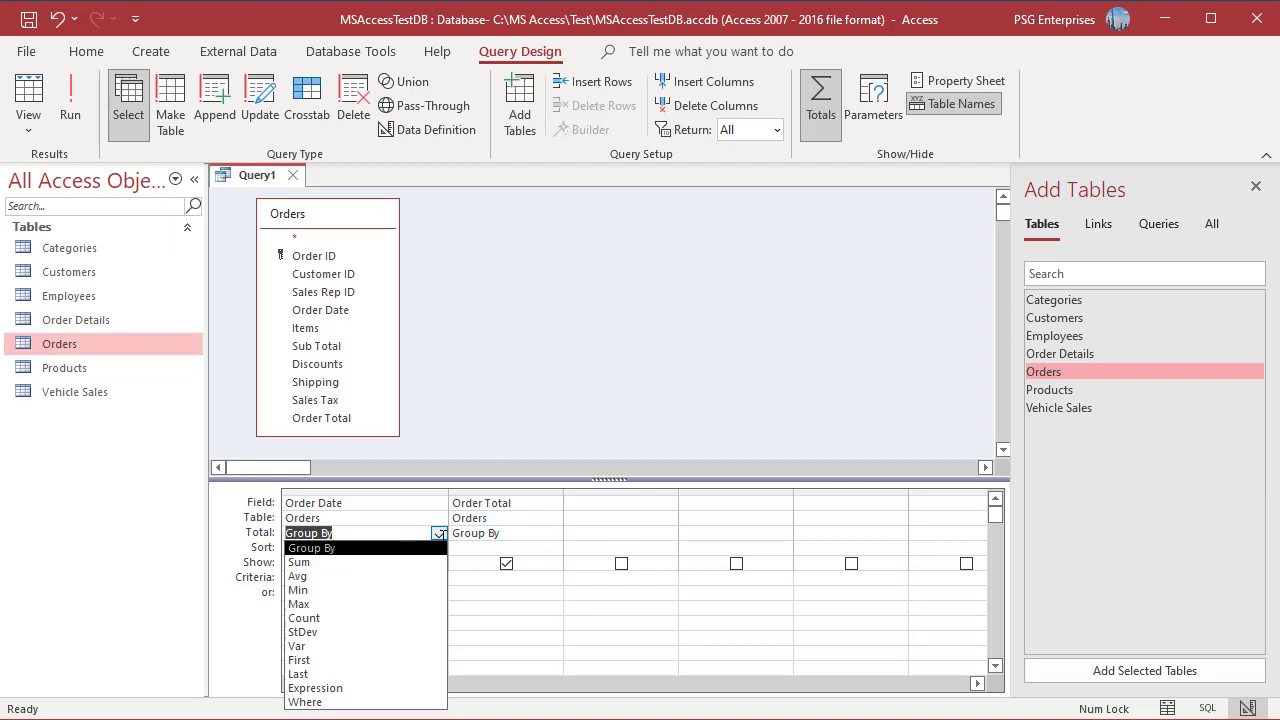
click(440, 534)
click(580, 391)
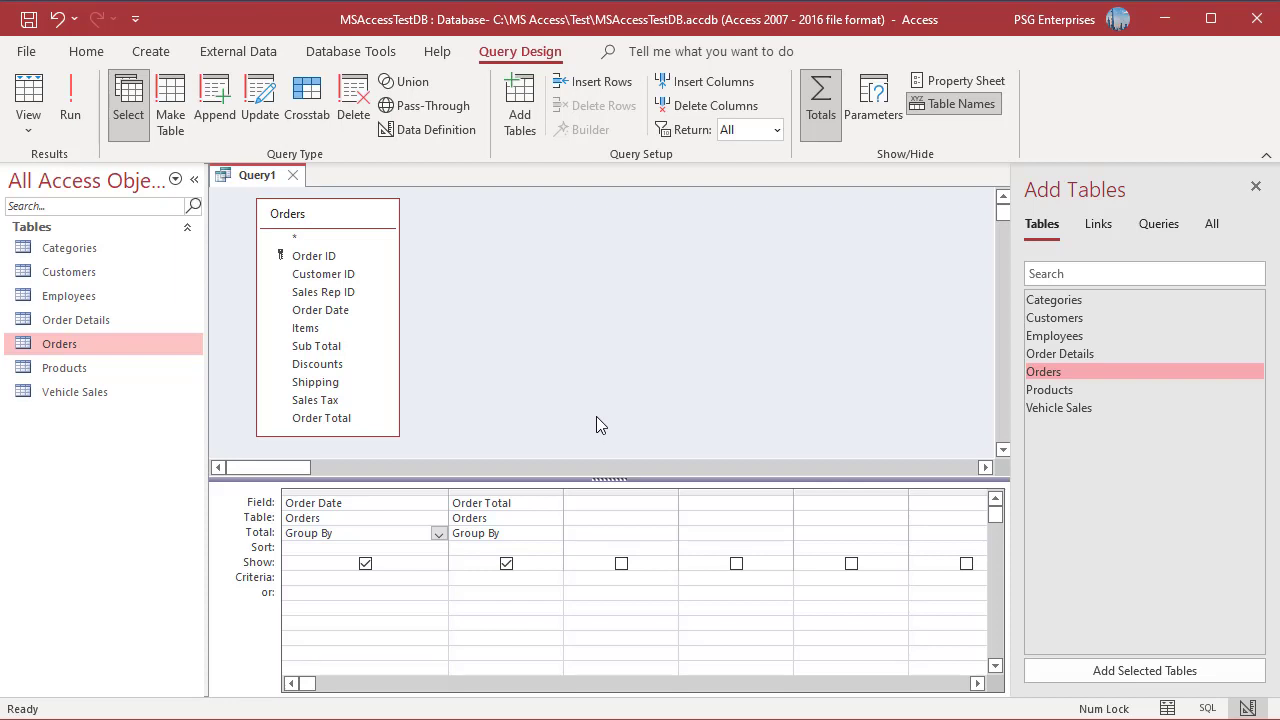
click(535, 534)
click(554, 536)
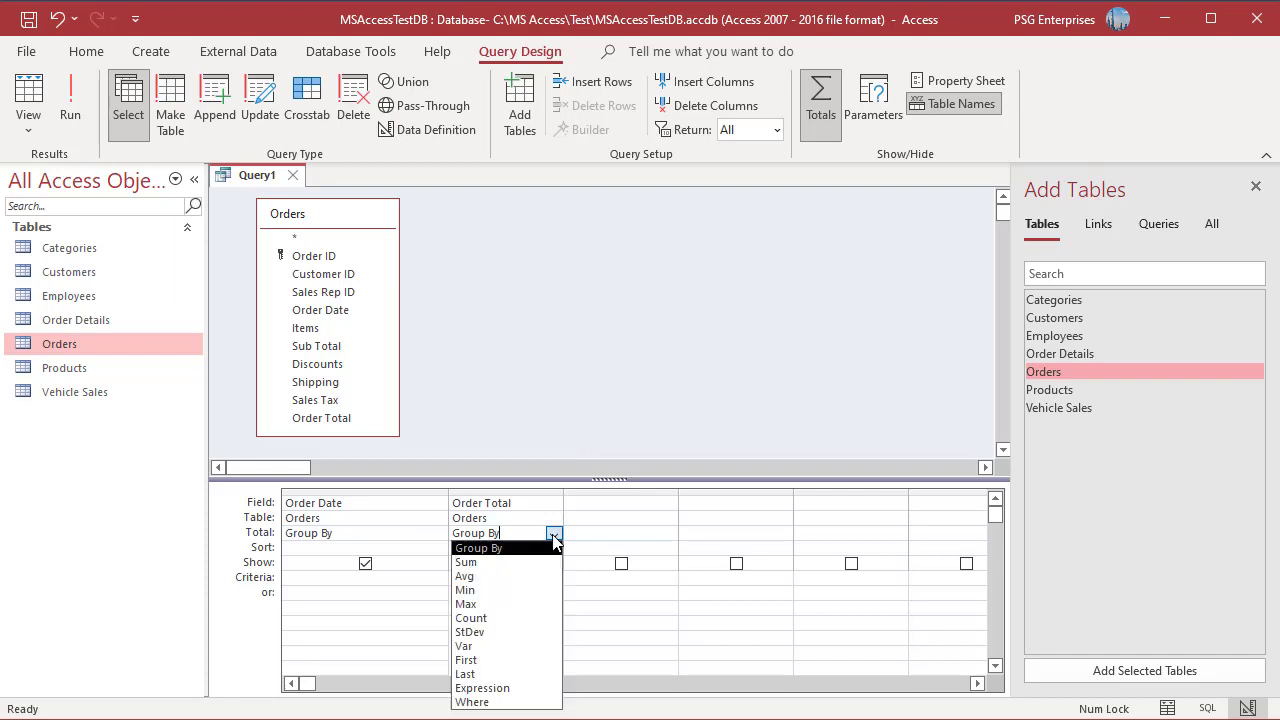
click(483, 563)
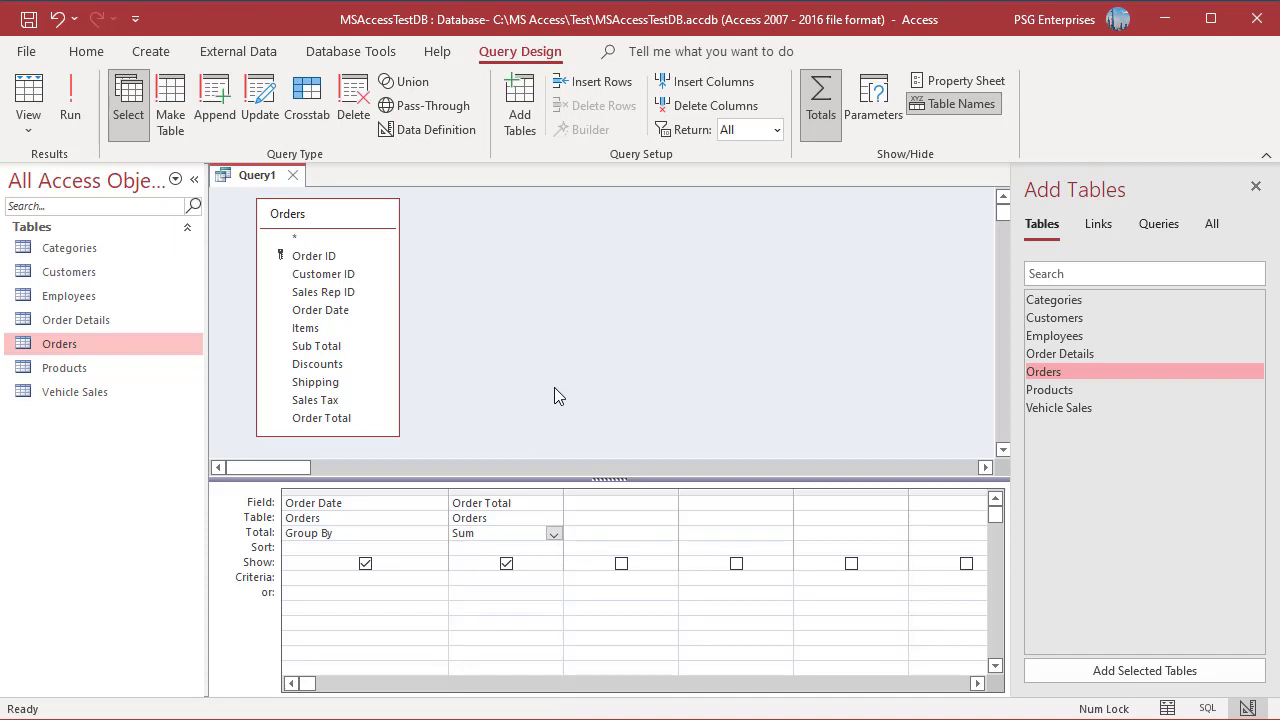
click(70, 118)
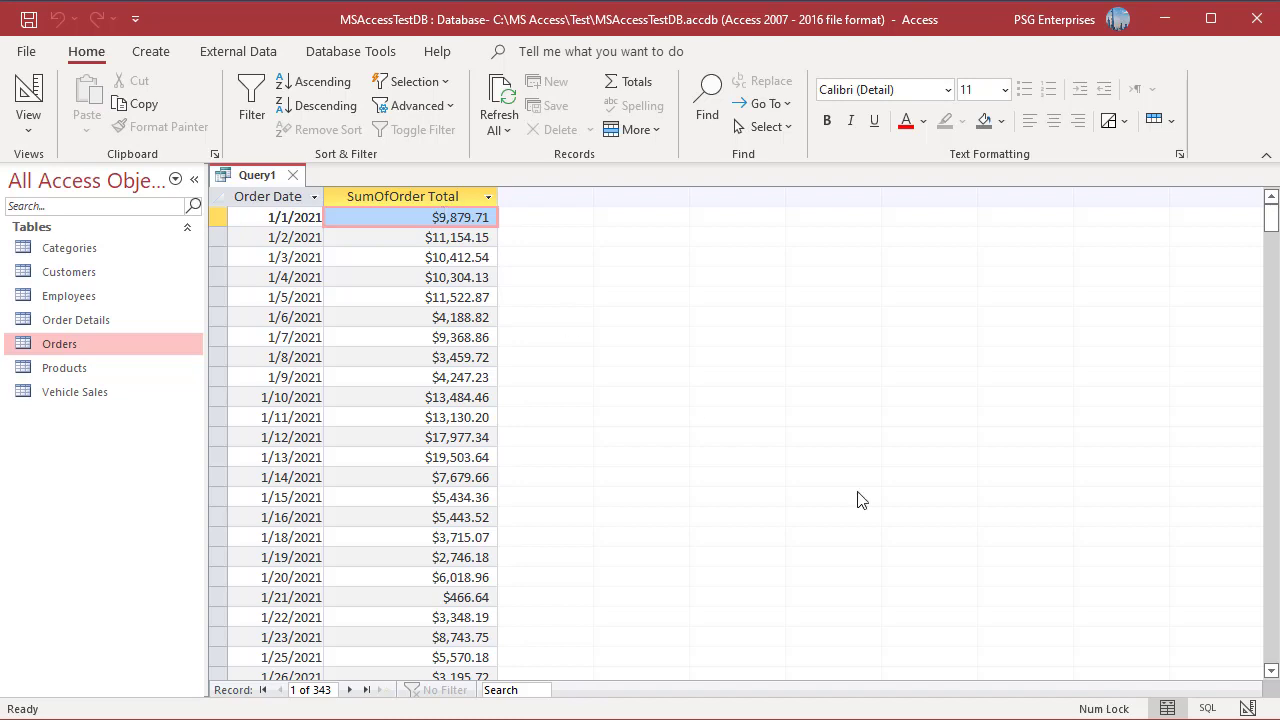
Alias the summed field as 'Total Sales : Order Total' and run the query to check it
click(1248, 708)
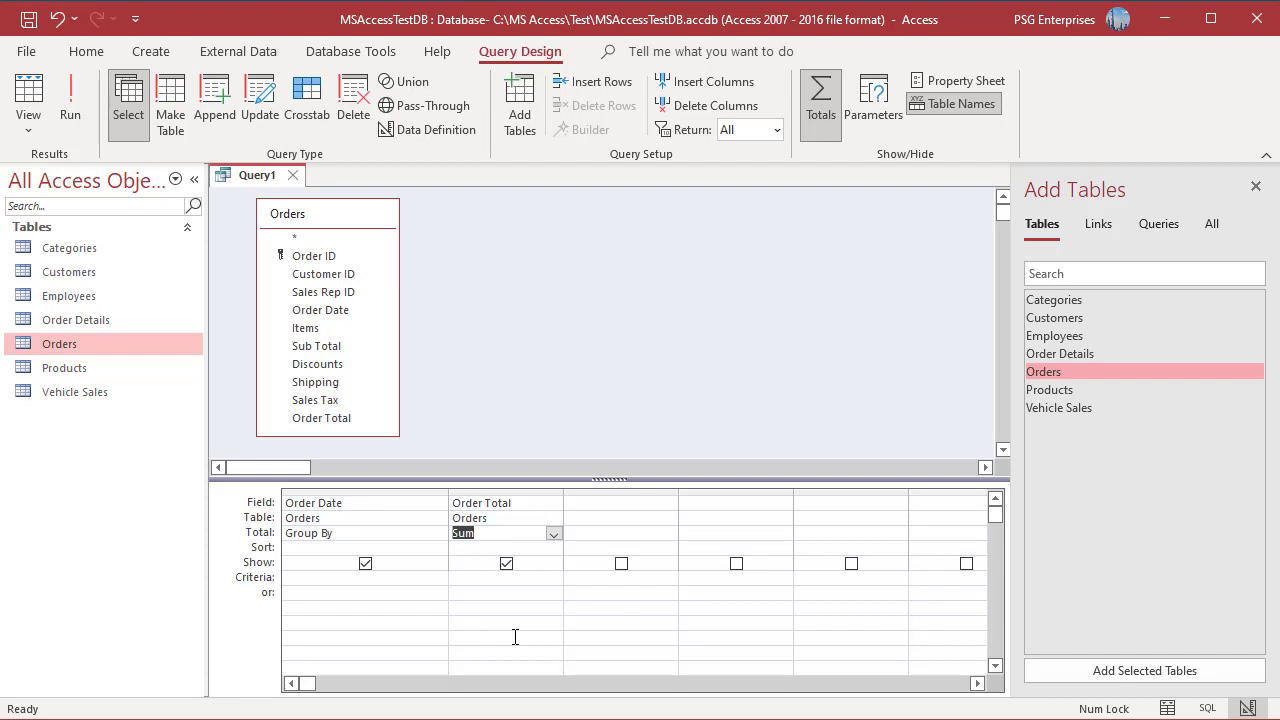
click(455, 502)
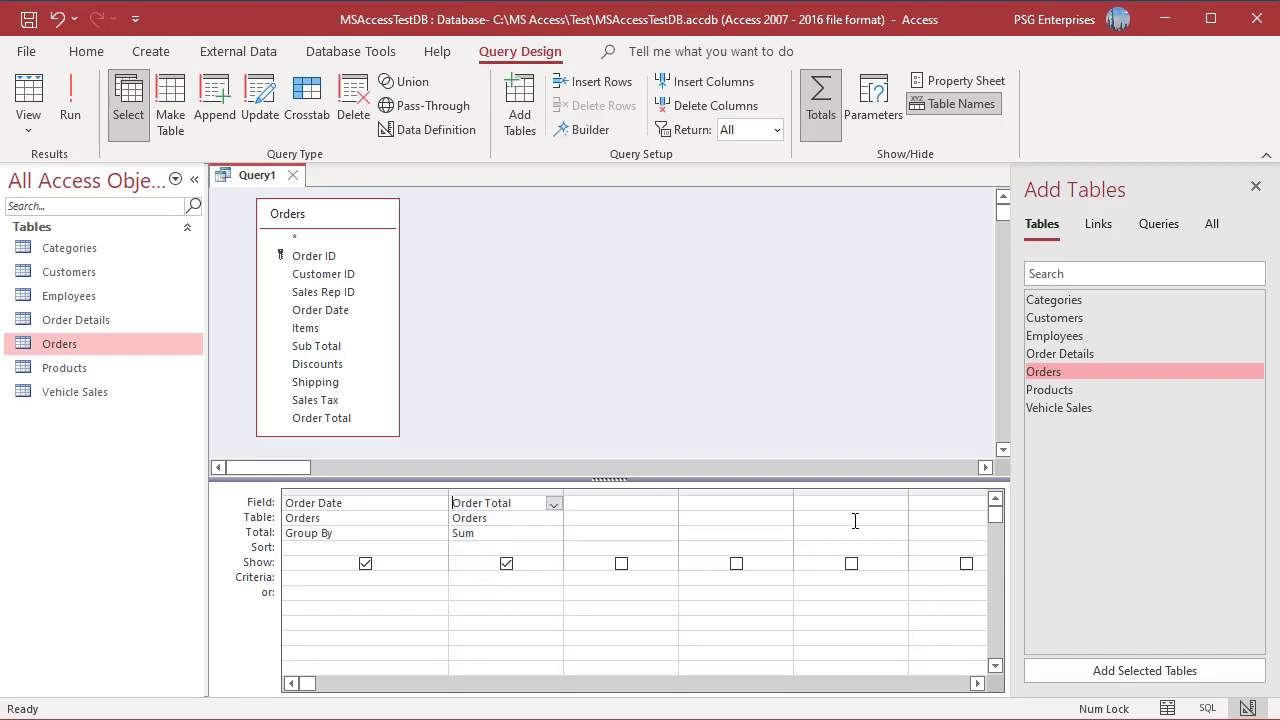
text(Total Sales :)
click(586, 434)
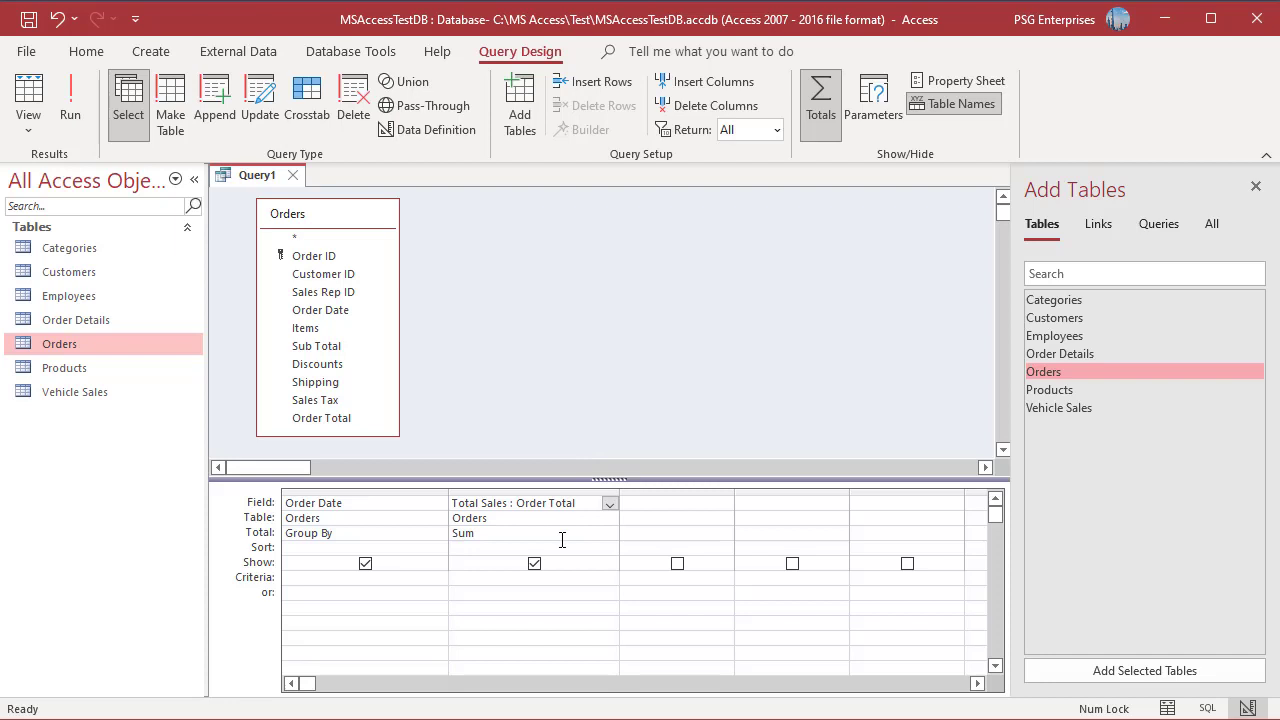
click(68, 115)
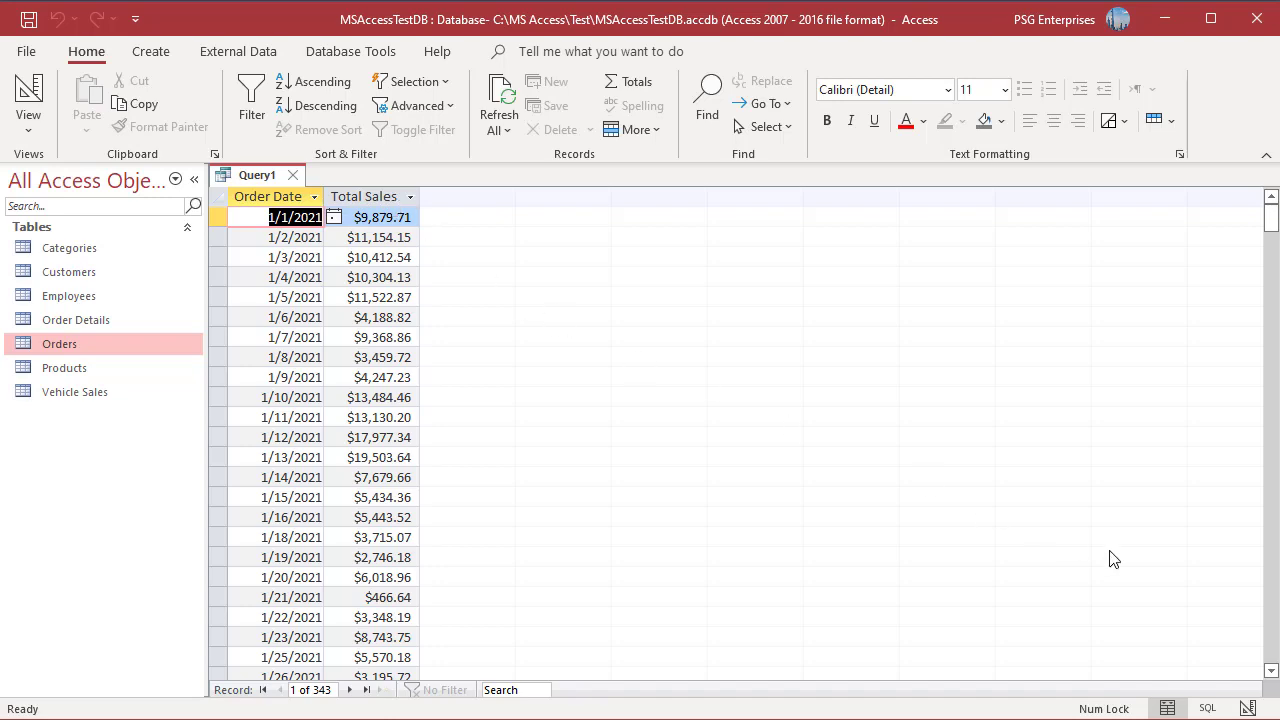
click(1248, 708)
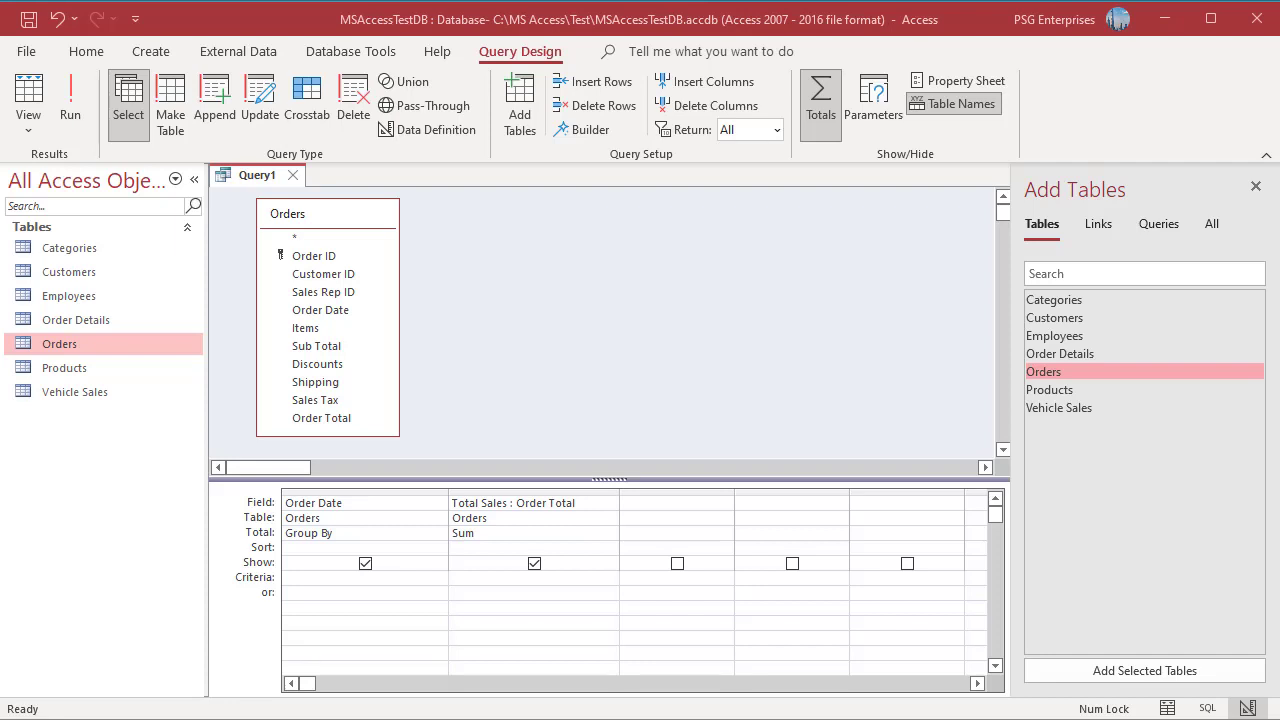
Paste the criterion DatePart("m",[Order Date])=6 under Order Date and run the June-only query
click(298, 579)
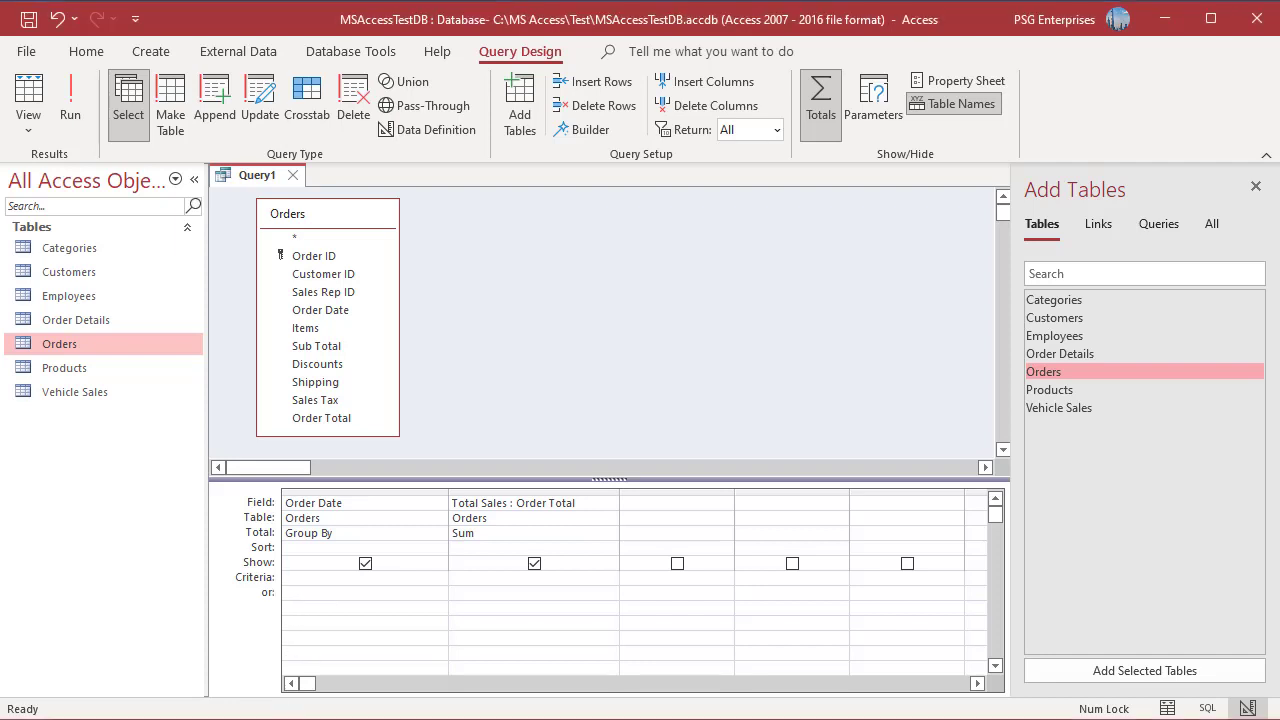
text(DatePart("m",[Order Date])=6)
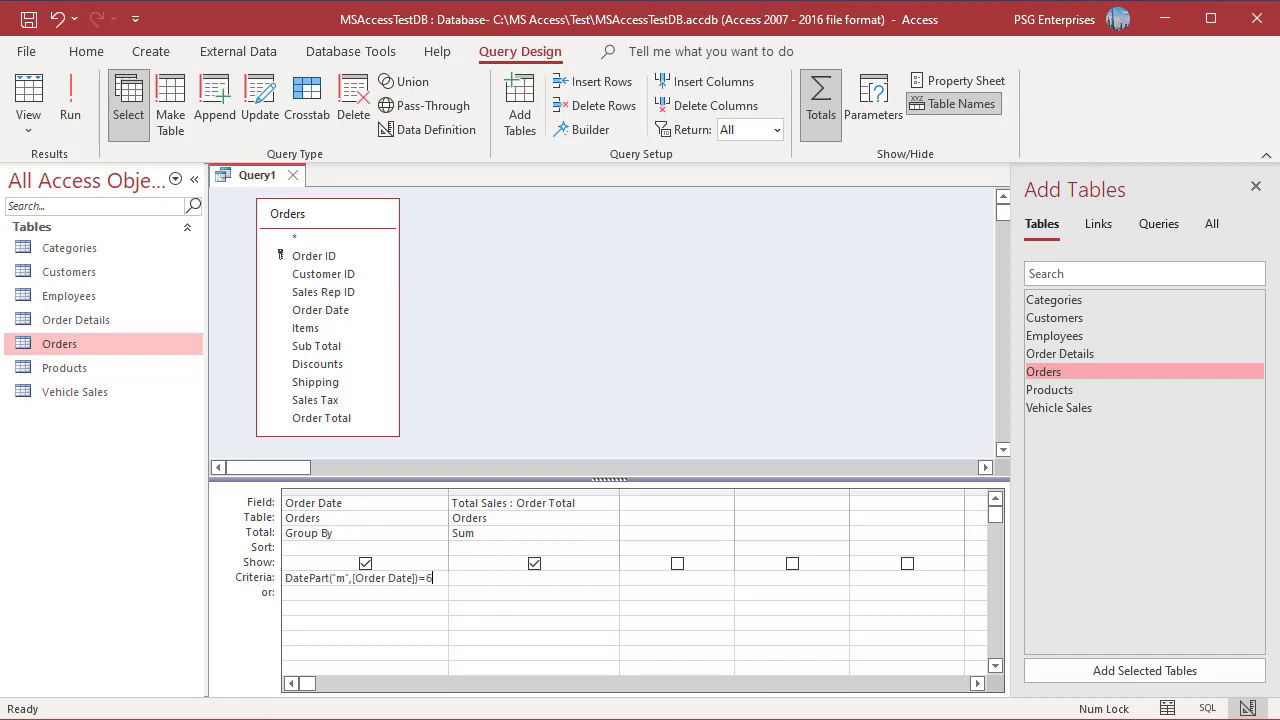
click(69, 113)
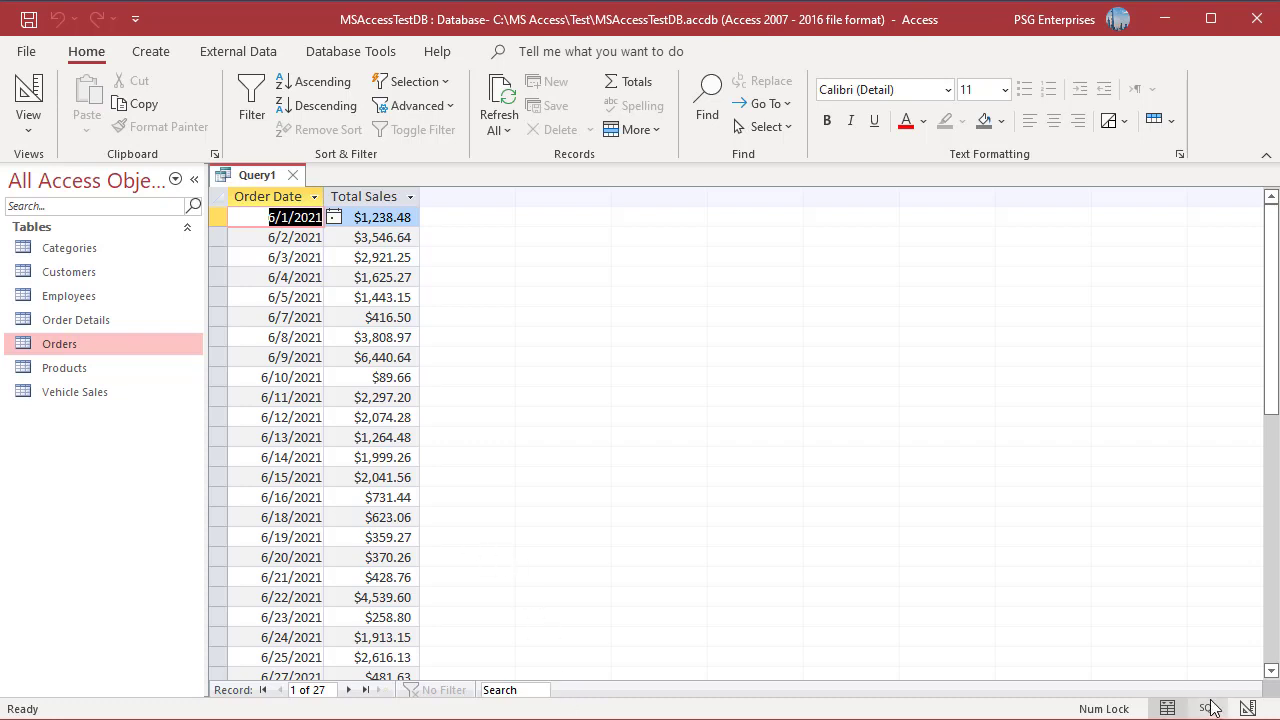
click(1247, 708)
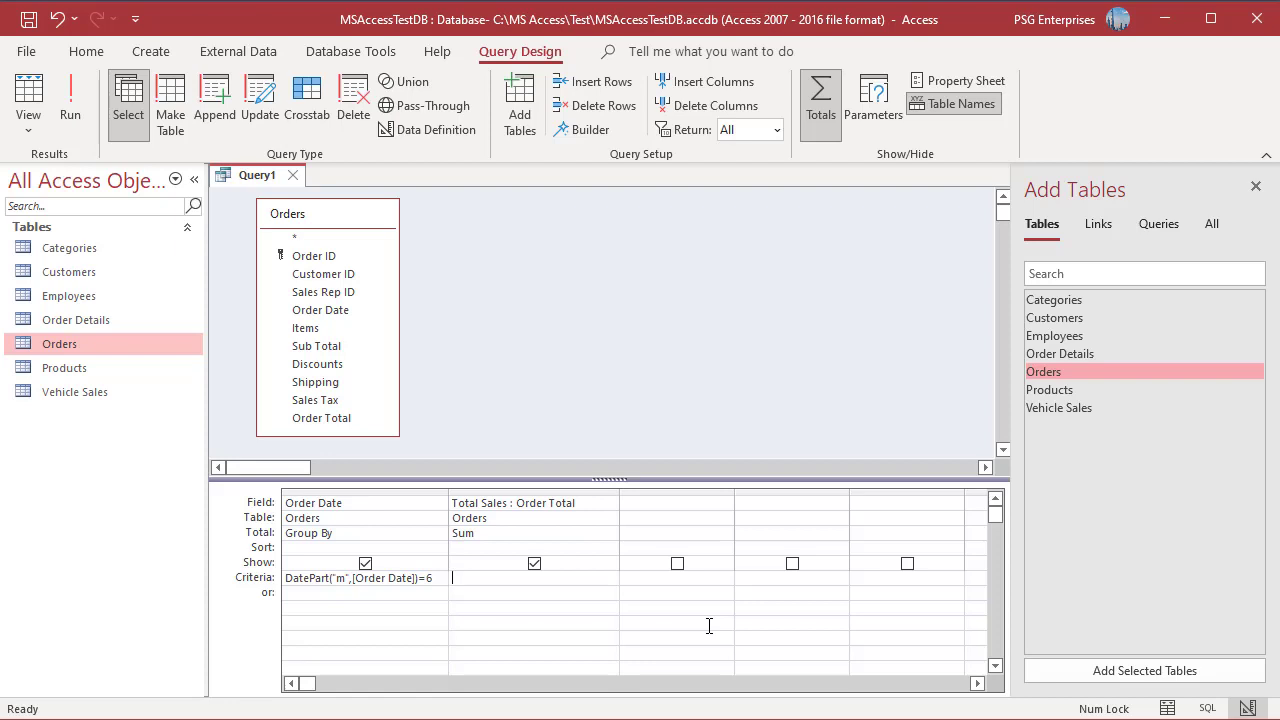
Add the criterion > 3000 to Total Sales and run the query, leaving five June days
text(> 3000)
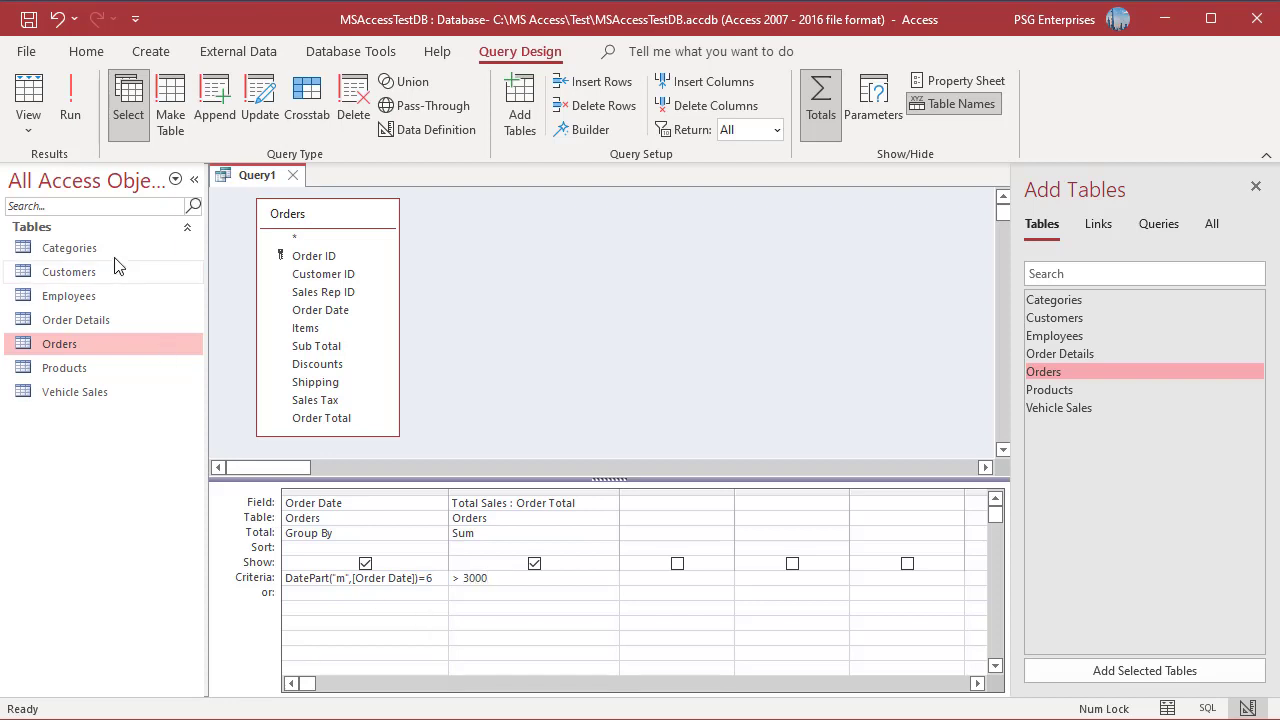
click(71, 118)
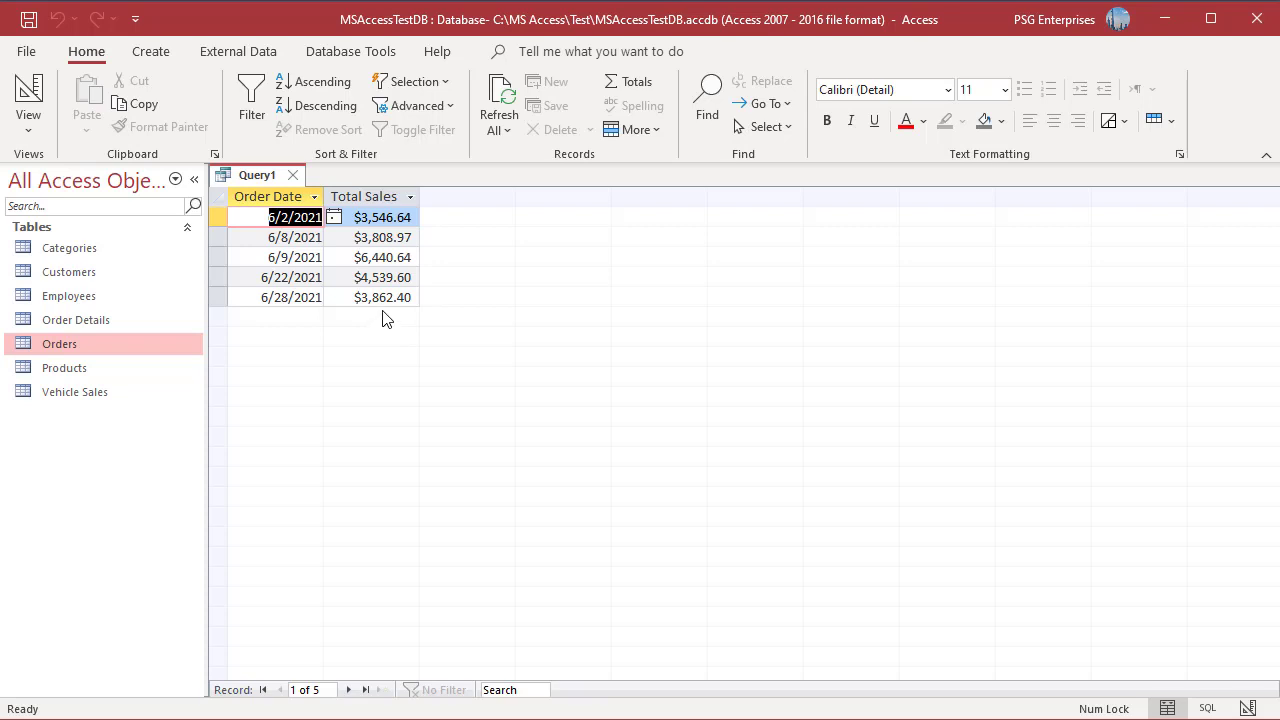
click(1247, 708)
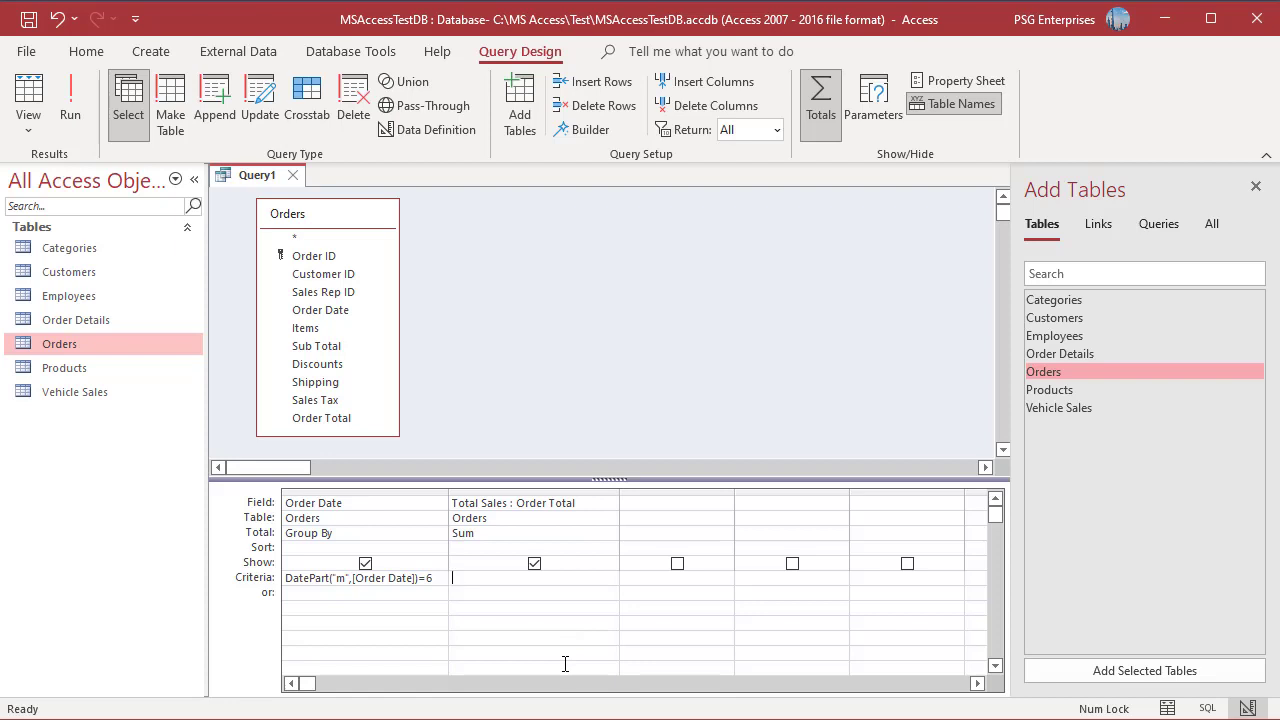
Set Order Date's sort to Descending and run the query to list June totals newest first
click(439, 550)
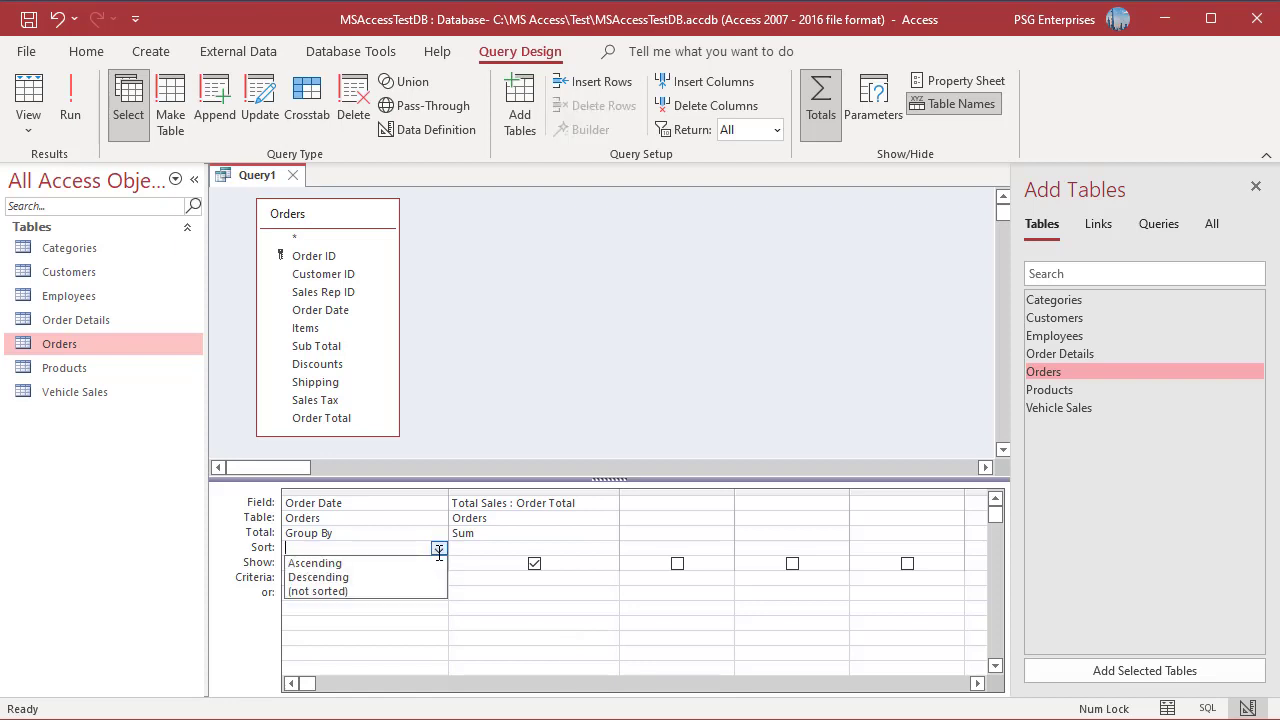
click(326, 578)
click(497, 610)
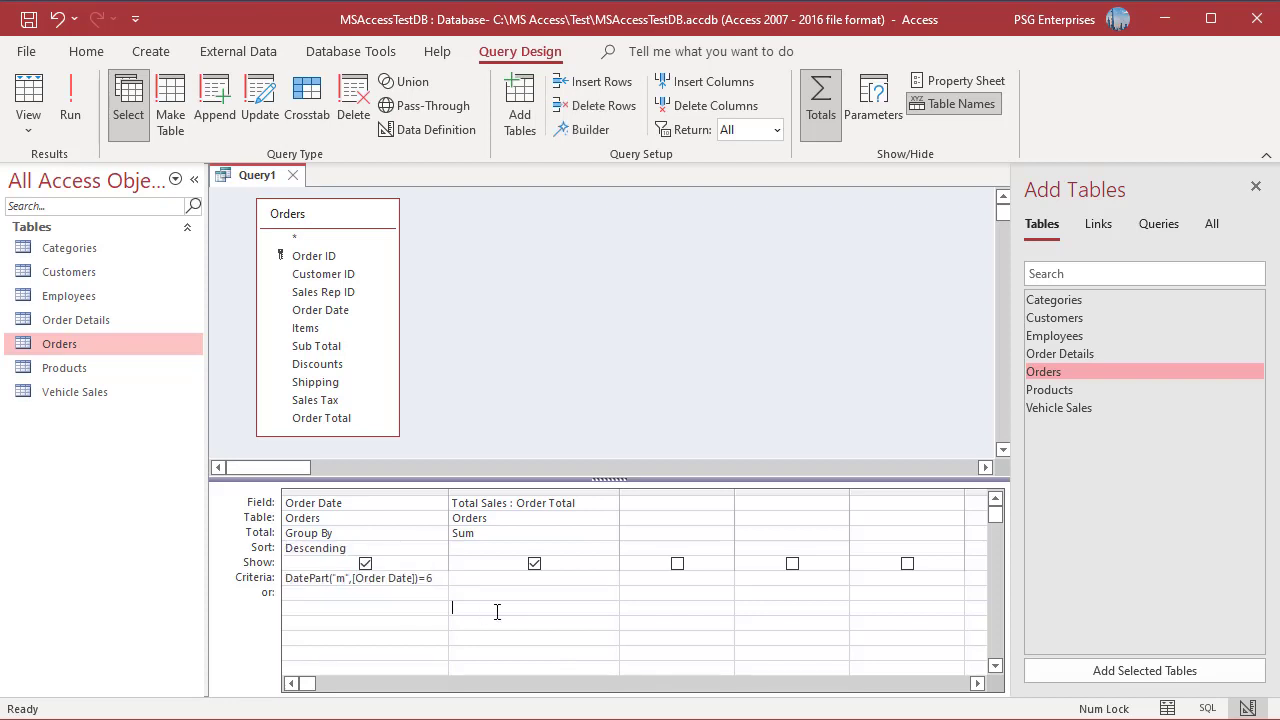
click(83, 131)
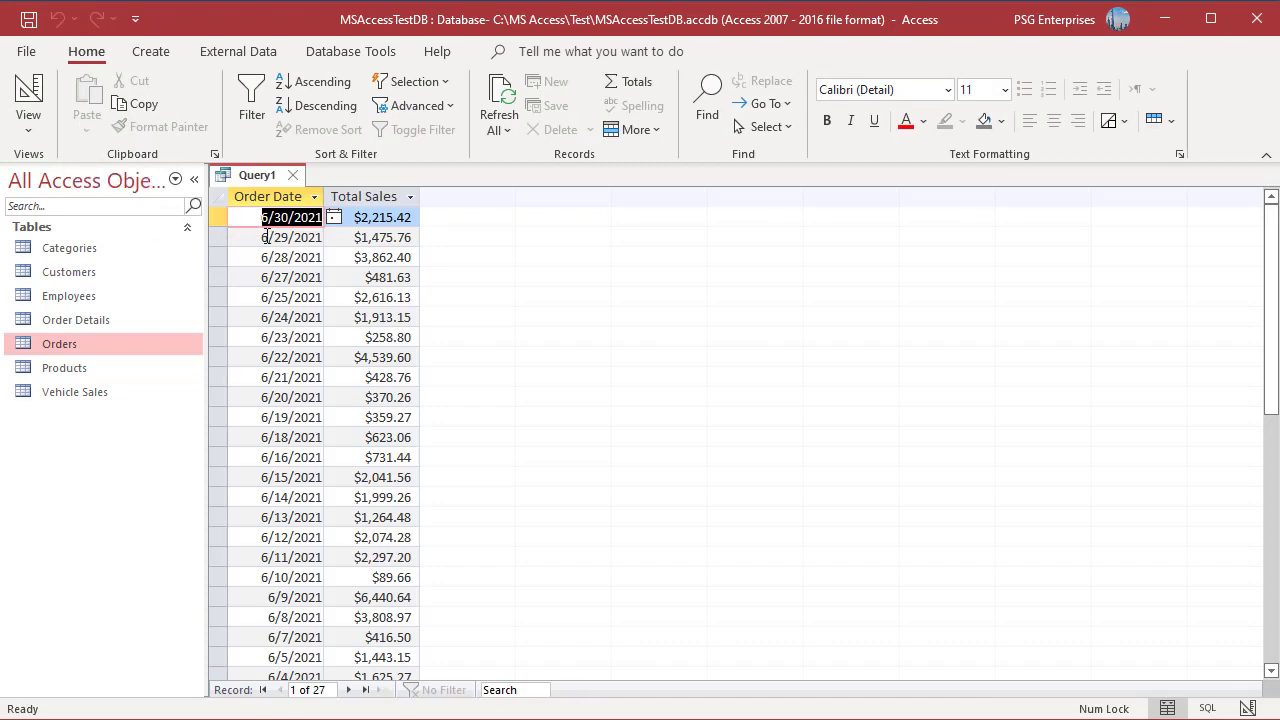
Switch Query1 from Datasheet View back to Design View
click(1247, 708)
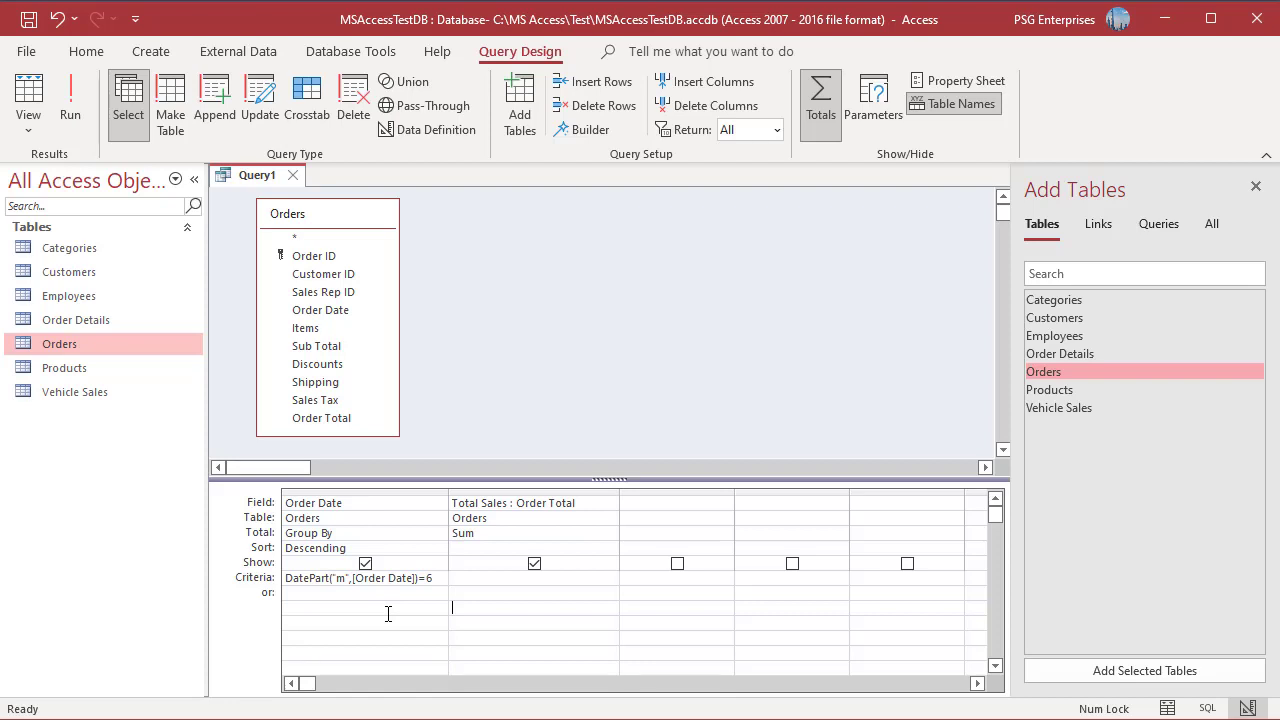
Drag Sales Rep ID into the grid before Total Sales and run the query
drag(323, 291, 477, 506)
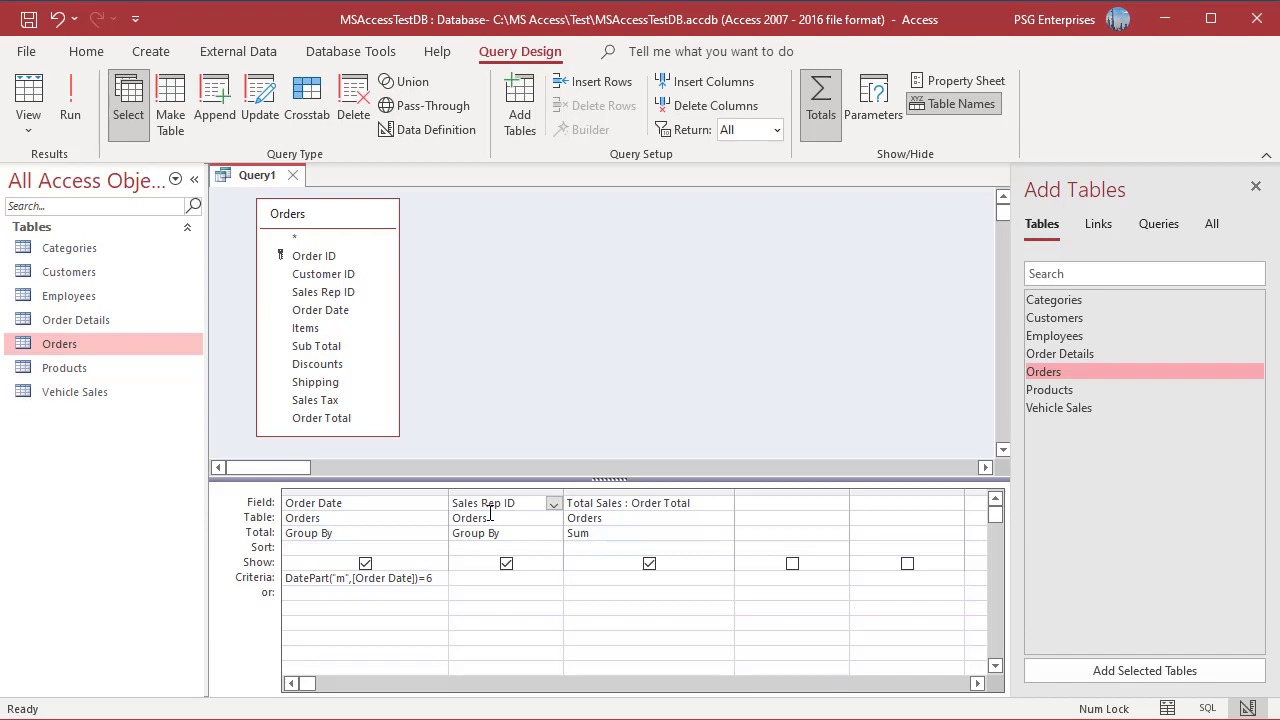
click(71, 118)
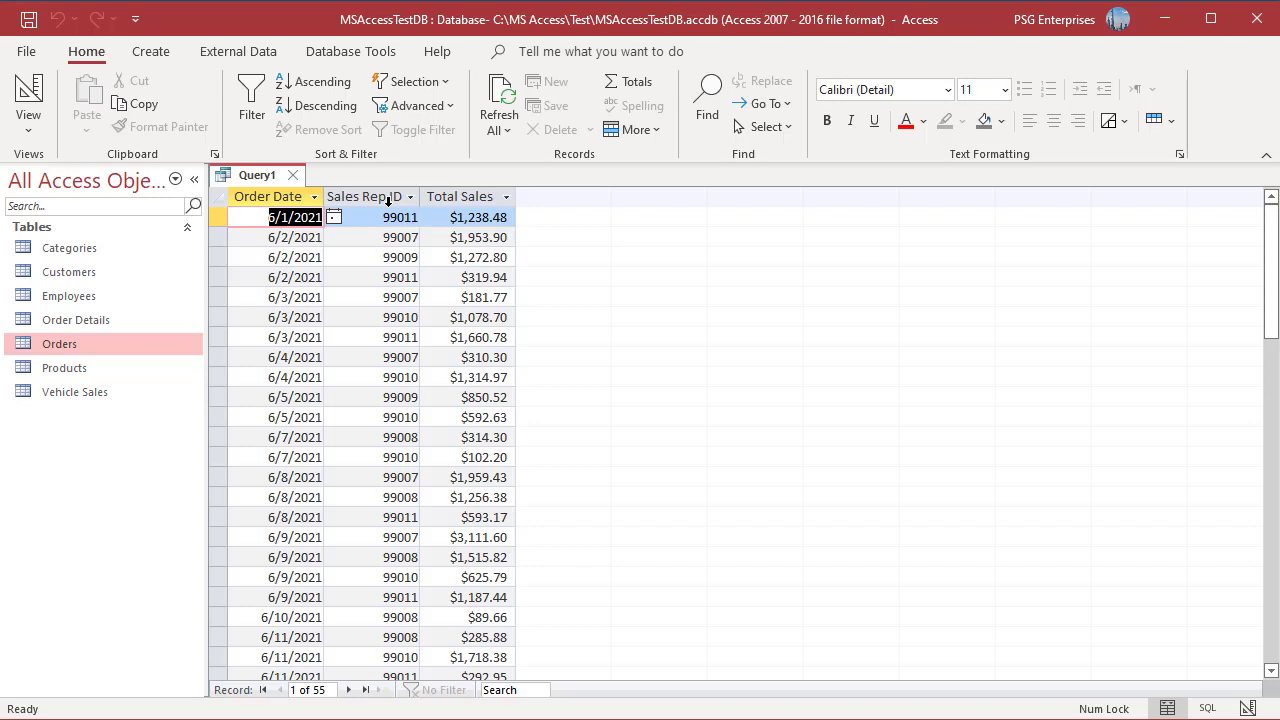
Move the Sales Rep ID column ahead of Order Date and rerun the query
click(1248, 708)
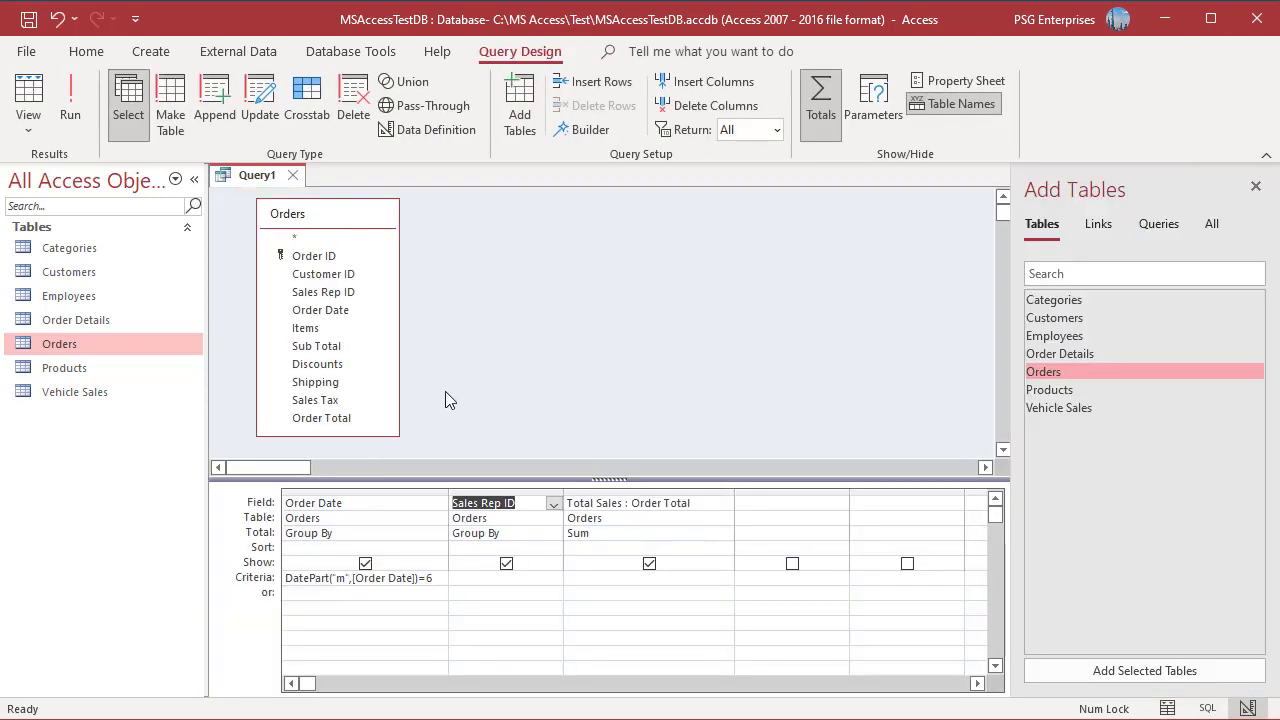
click(504, 490)
drag(508, 492, 361, 493)
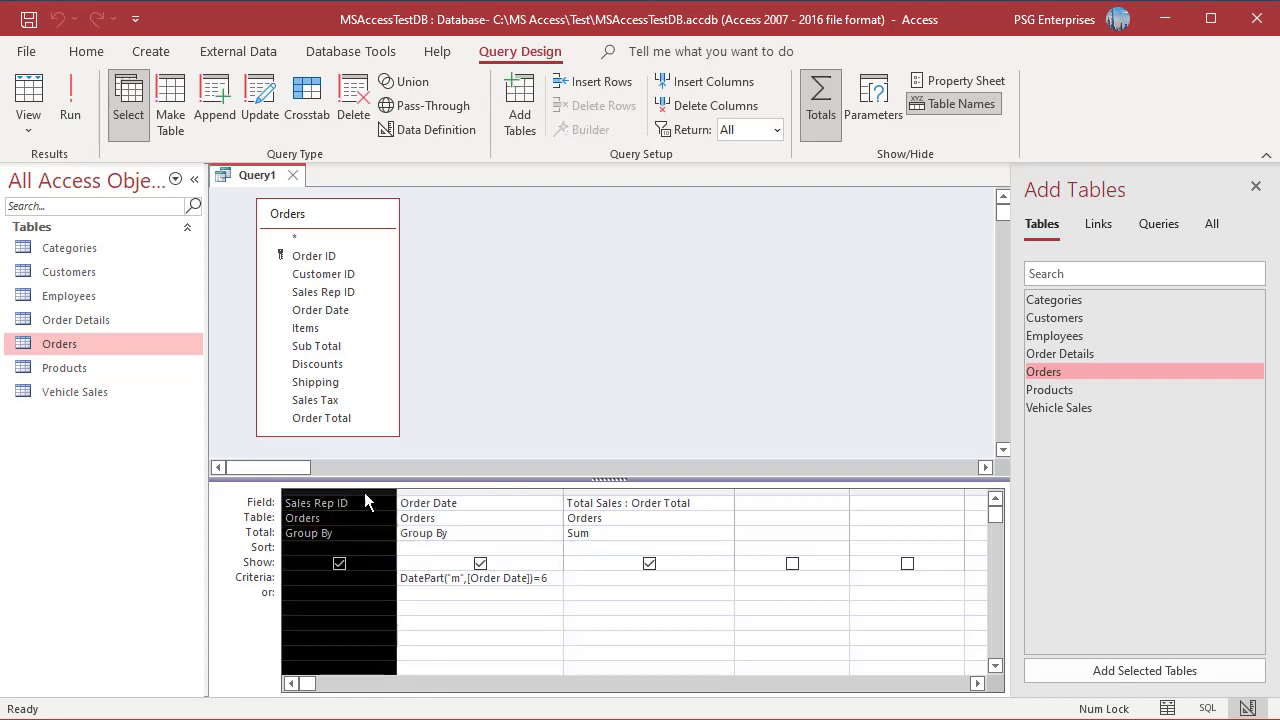
click(486, 458)
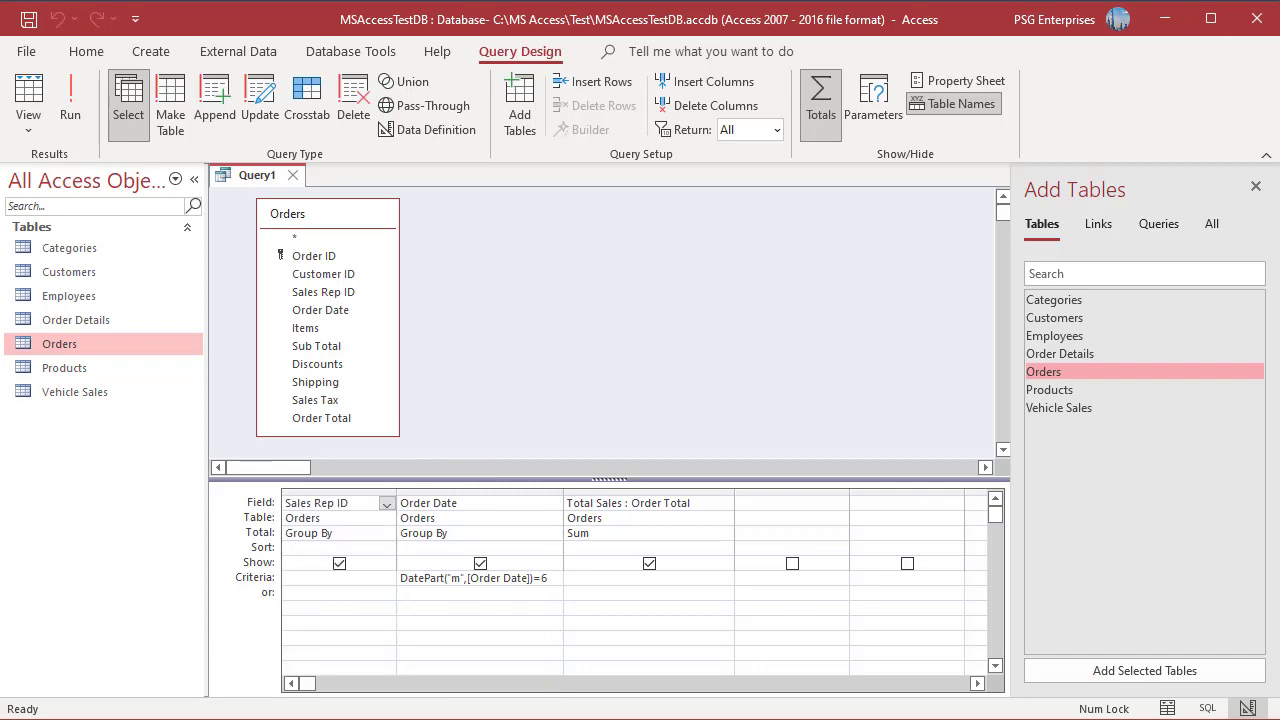
click(75, 114)
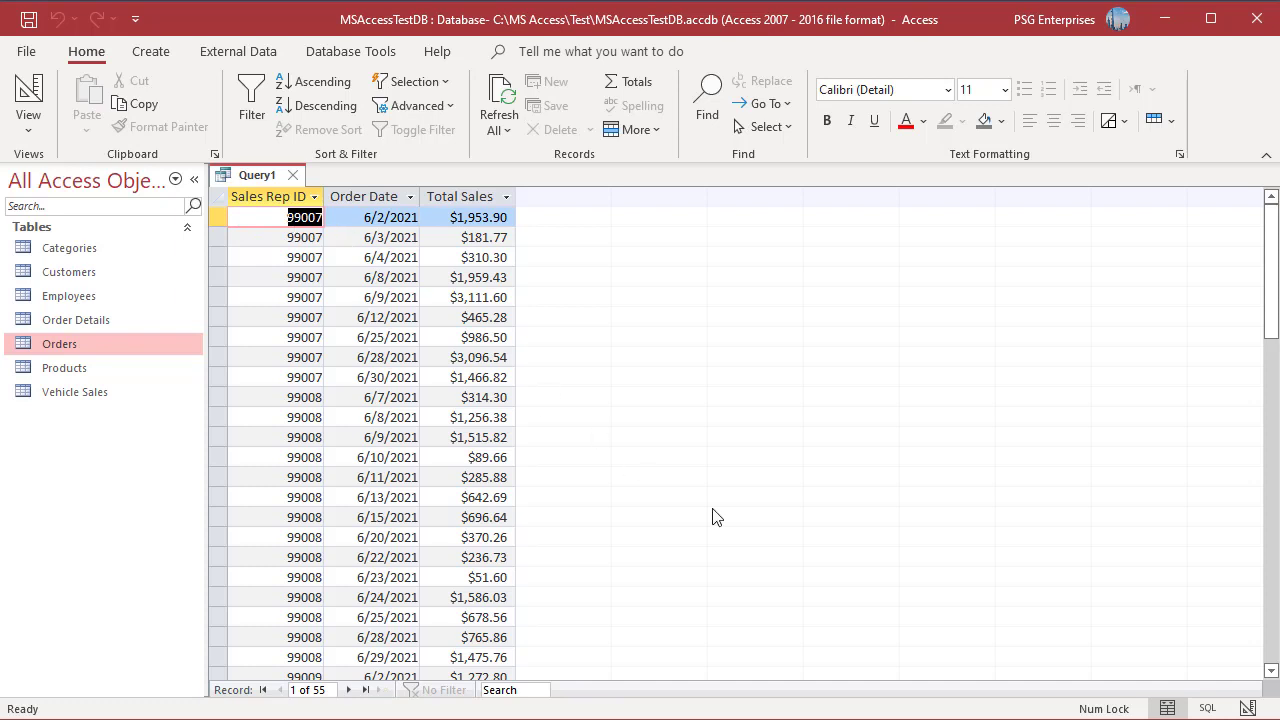
click(1247, 709)
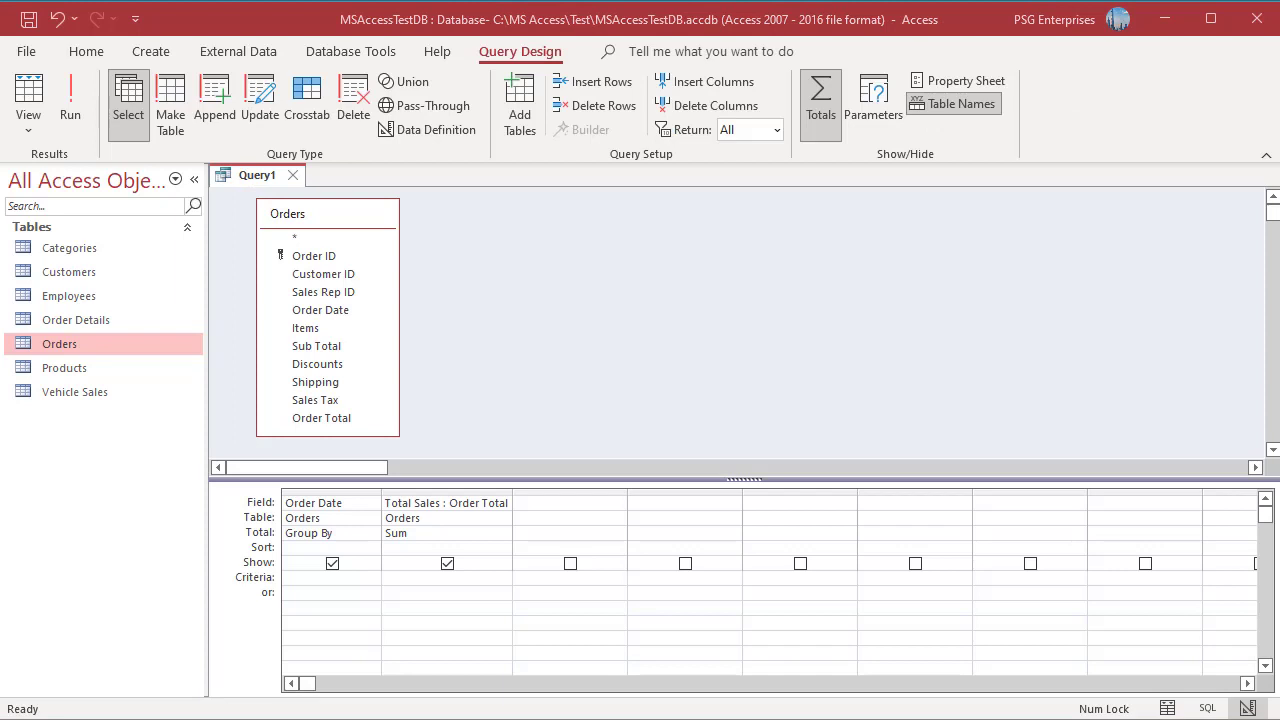
Add Sales Tax as a summed column aliased 'Tax' and run the query to see the tax totals
double_click(322, 400)
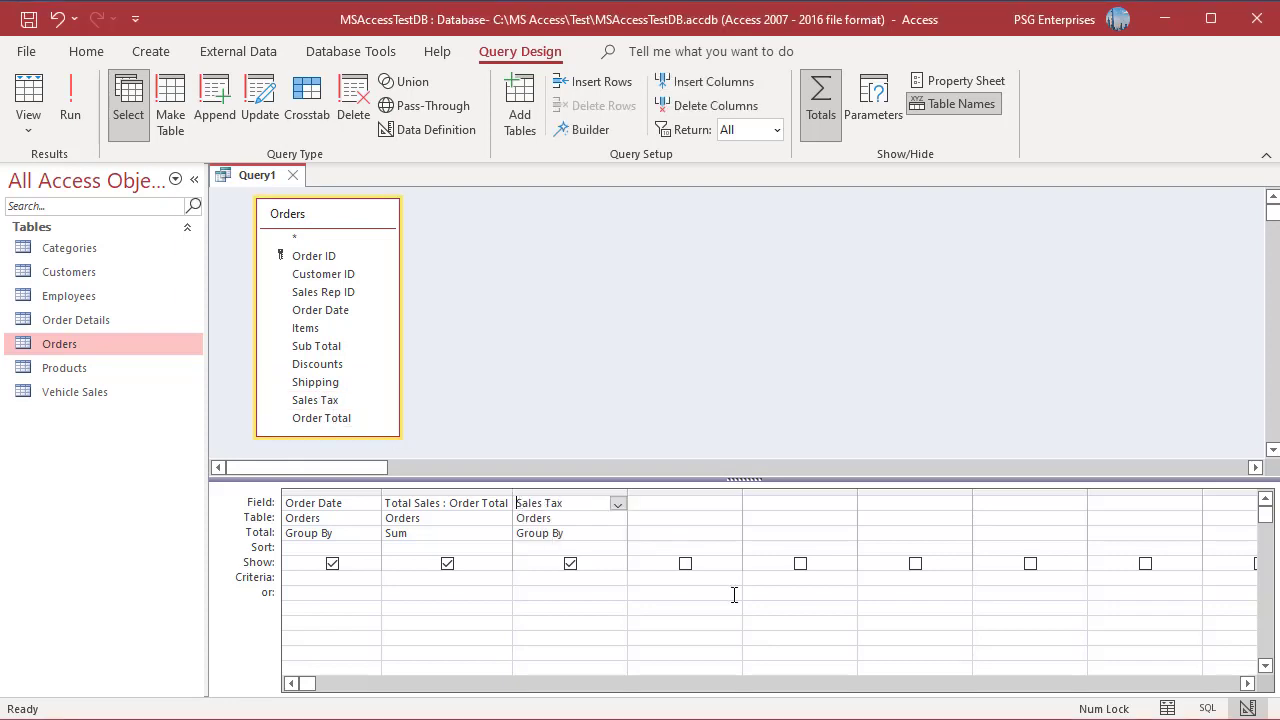
text(Tax :)
click(617, 533)
click(549, 563)
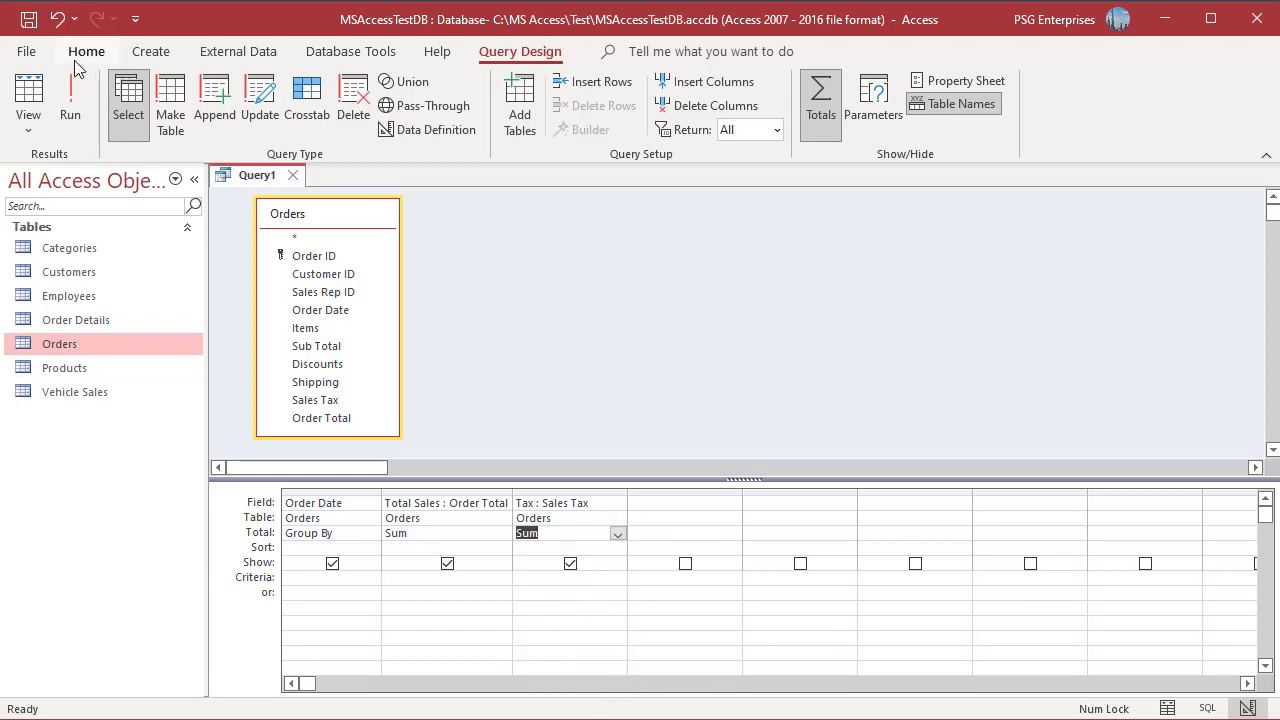
click(72, 110)
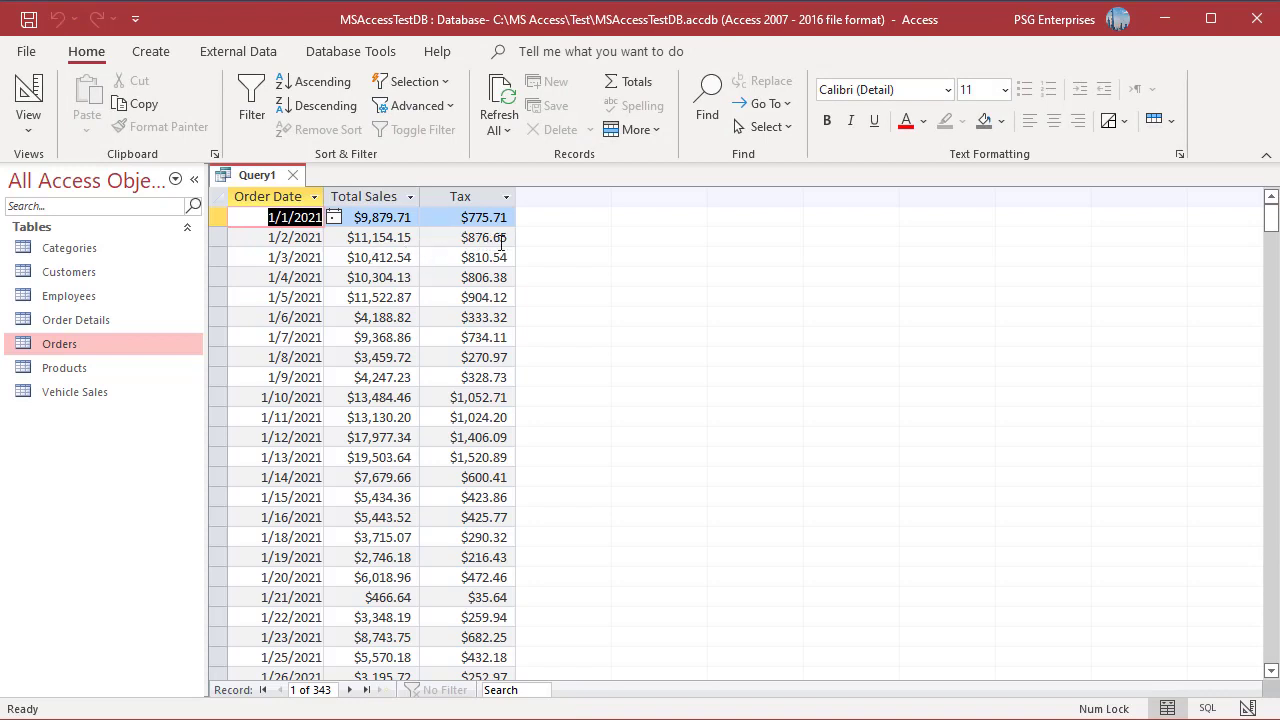
click(1247, 708)
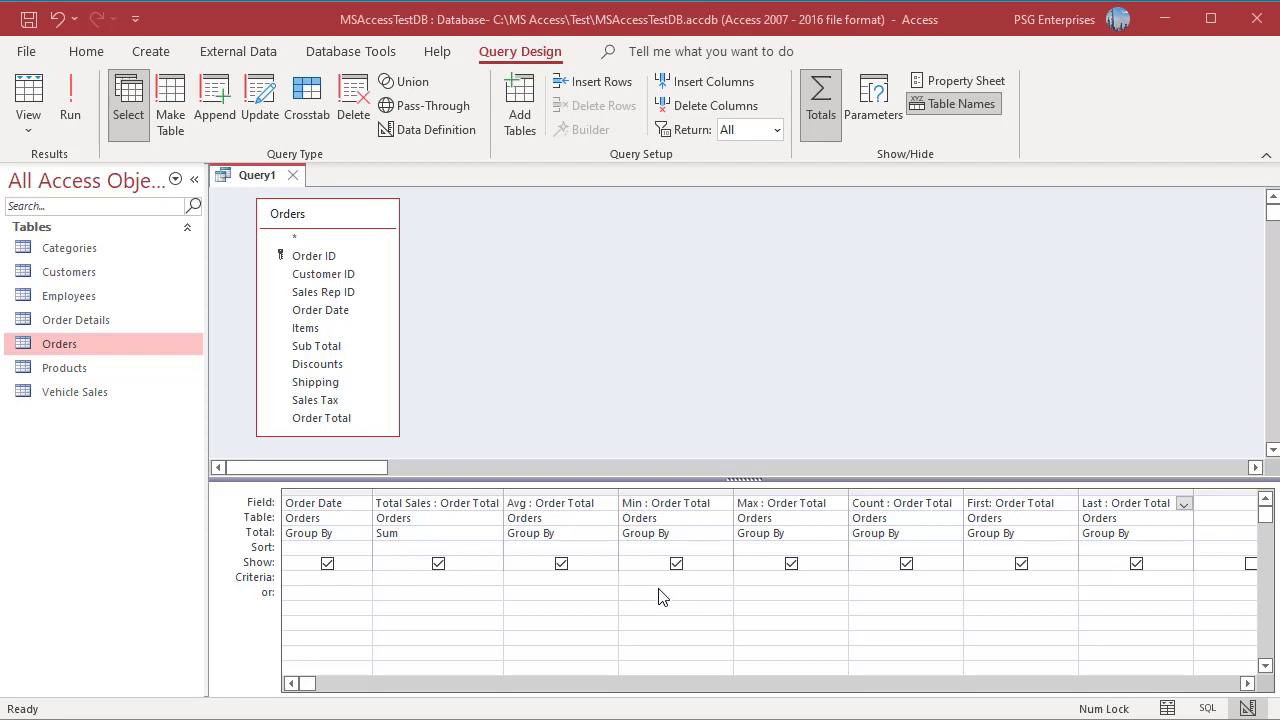
Set the Total row of the Avg, Min and Max columns to Avg, Min and Max
click(604, 535)
click(607, 535)
click(560, 567)
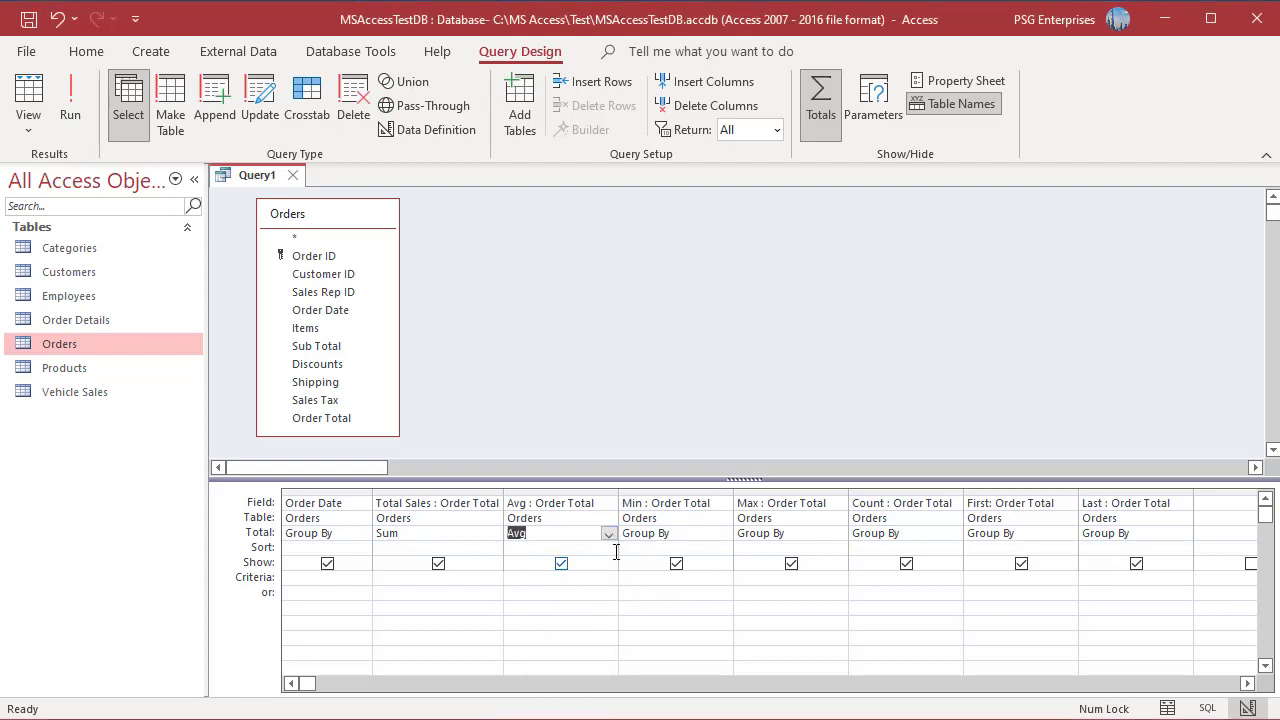
click(720, 536)
click(723, 536)
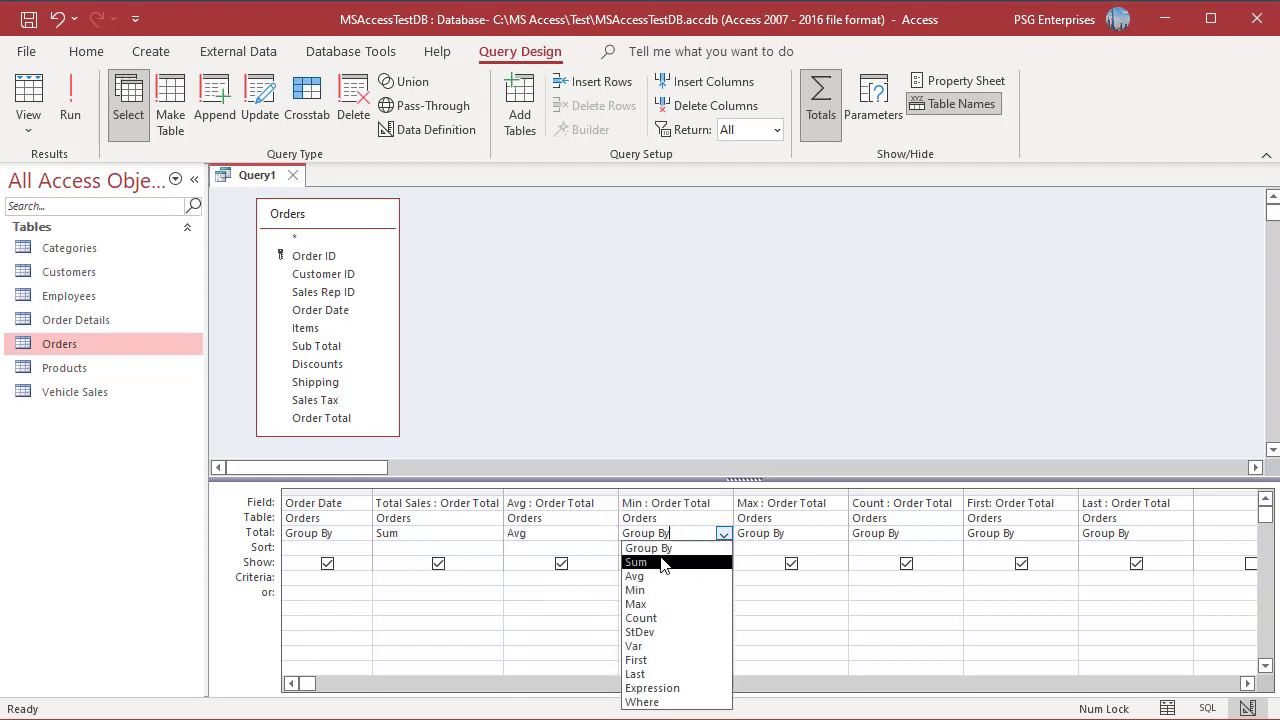
click(655, 592)
click(826, 536)
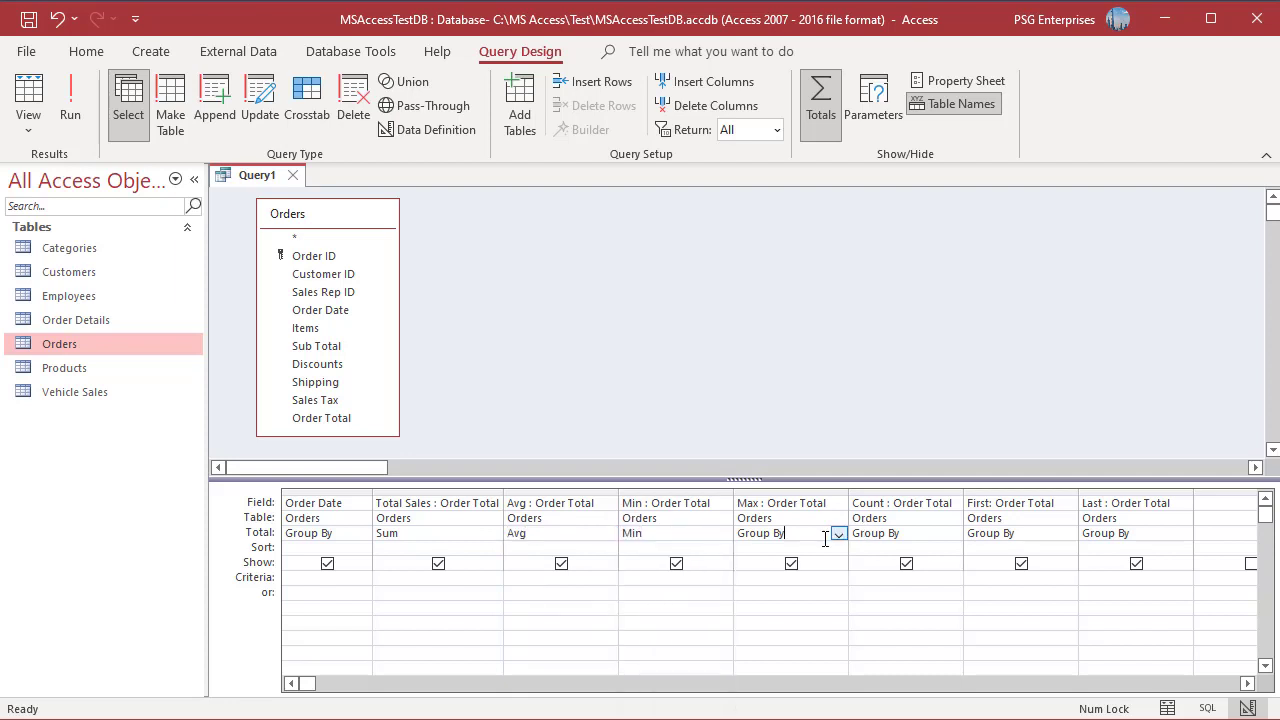
click(839, 537)
click(765, 604)
Set the Count, First and Last columns to Count, First and Last, then run the query
click(930, 537)
click(953, 535)
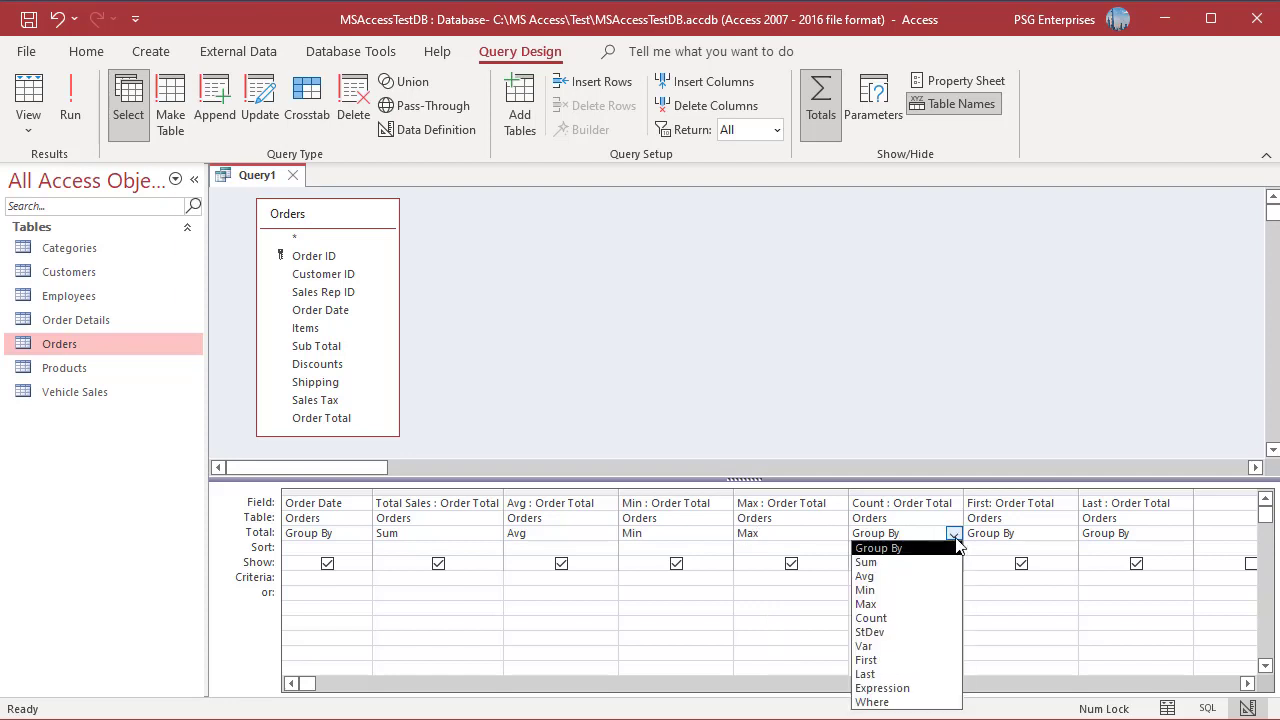
click(870, 618)
click(1038, 535)
click(1068, 536)
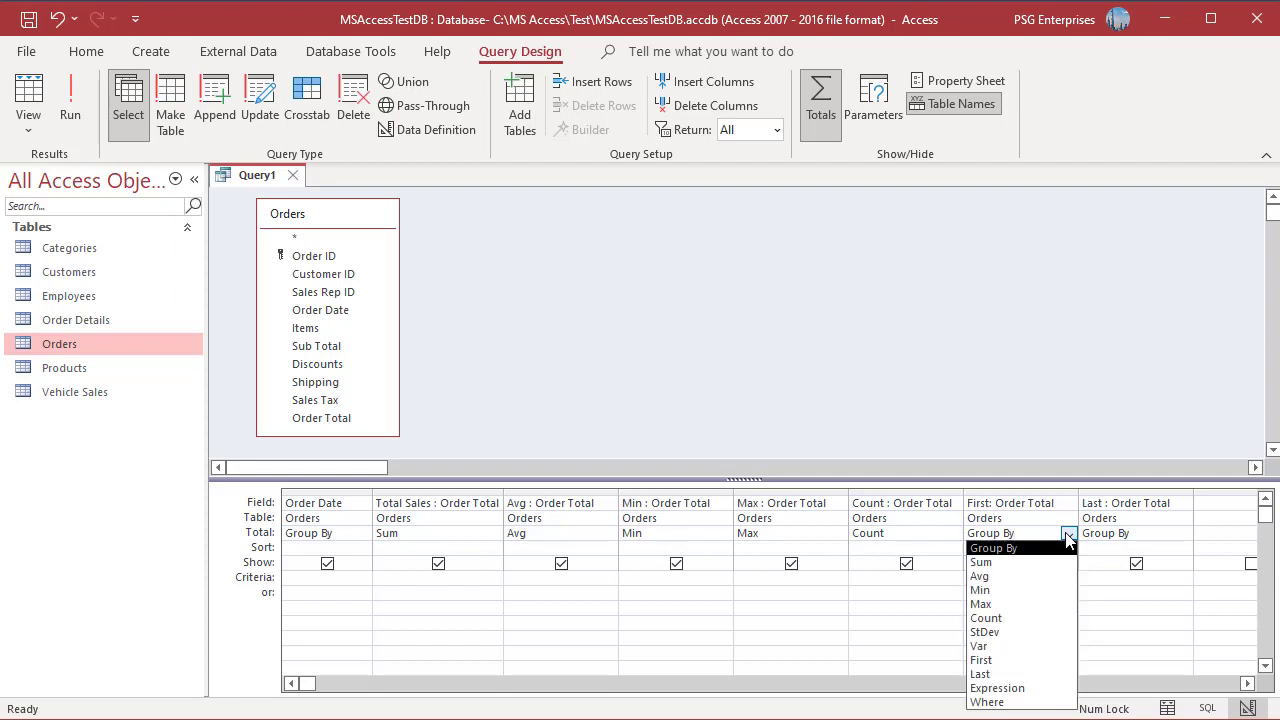
click(1010, 660)
click(1143, 533)
click(1157, 643)
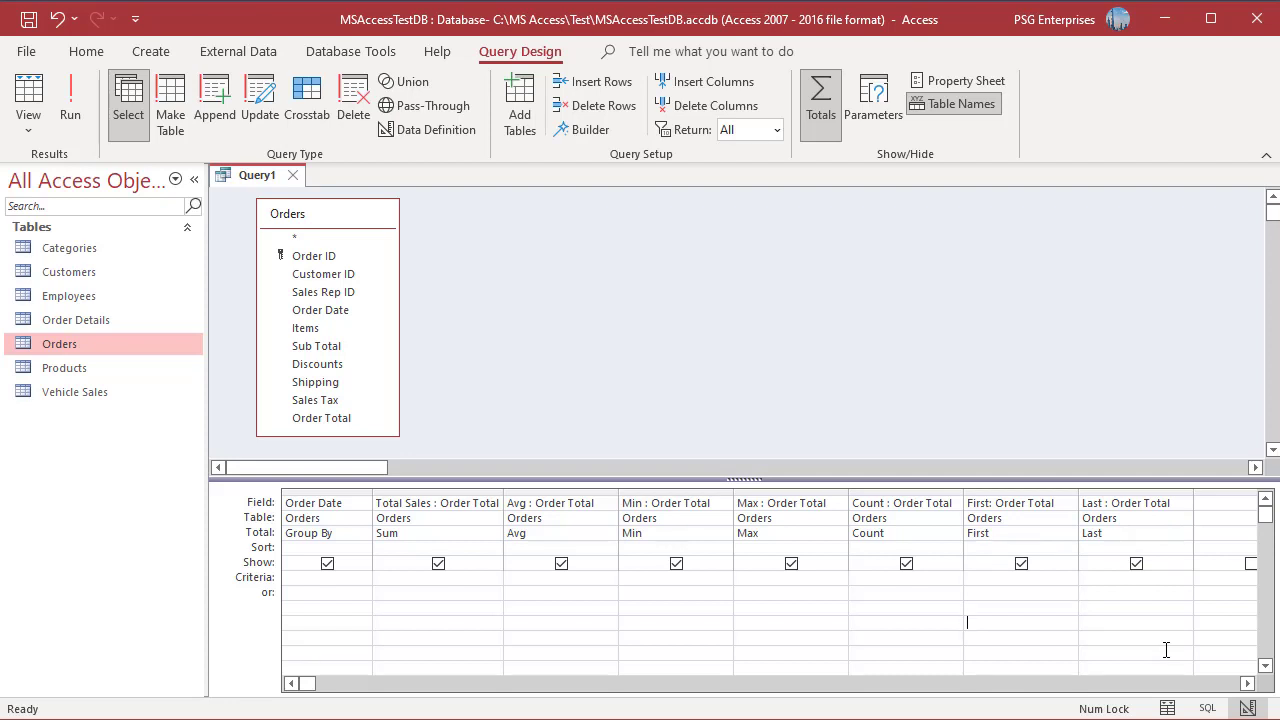
click(73, 116)
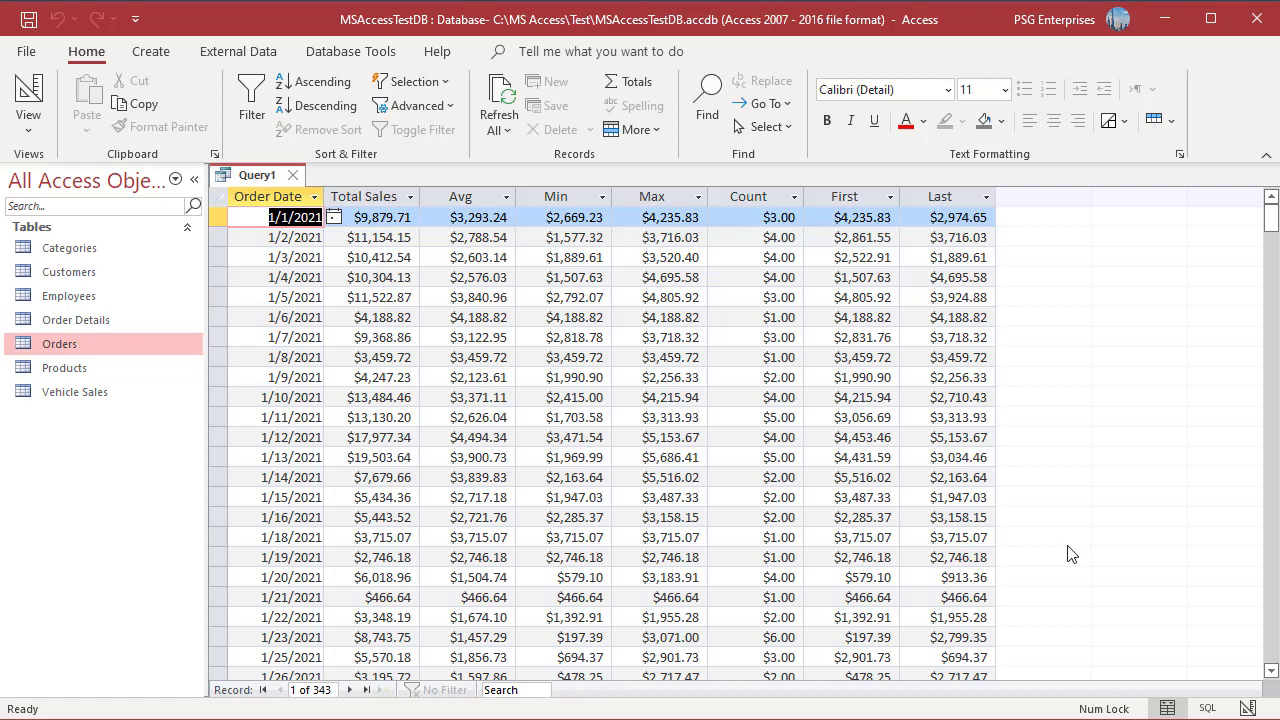
Switch from the daily results datasheet back to the query's Design View
click(1247, 709)
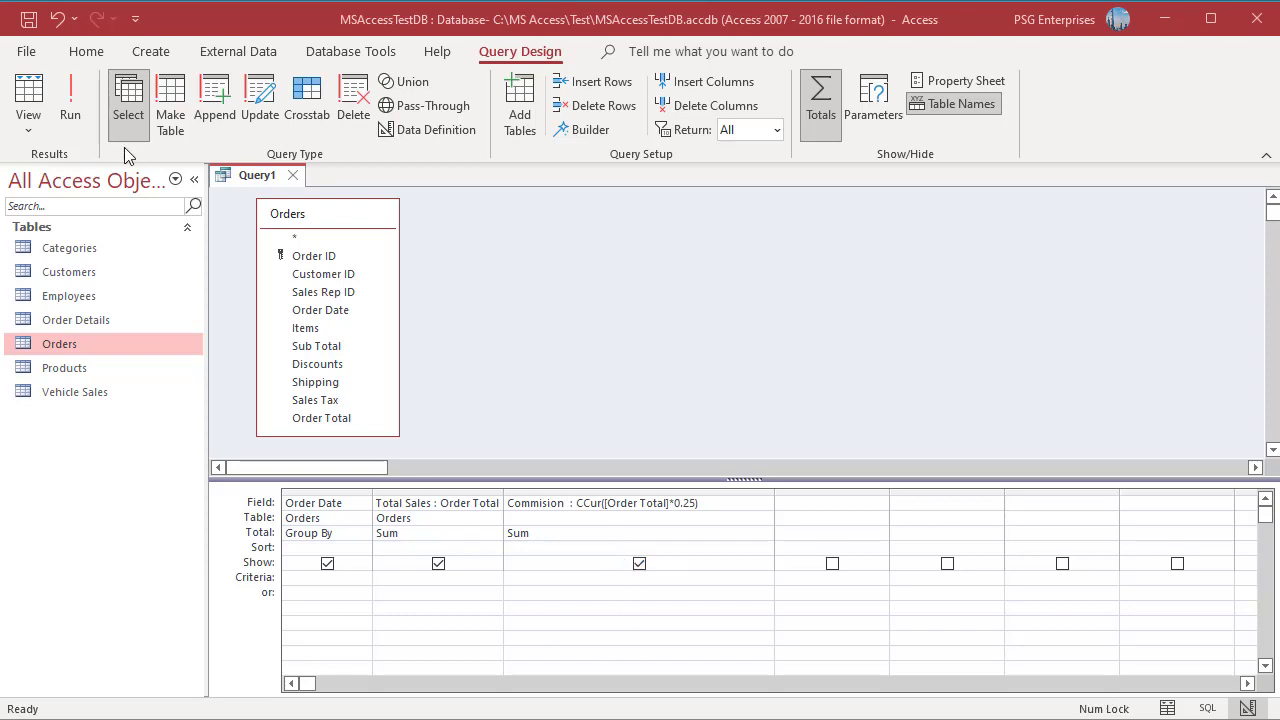
Run the query to list summed Commision (25% of Order Total) beside Total Sales for 343 dates
click(70, 115)
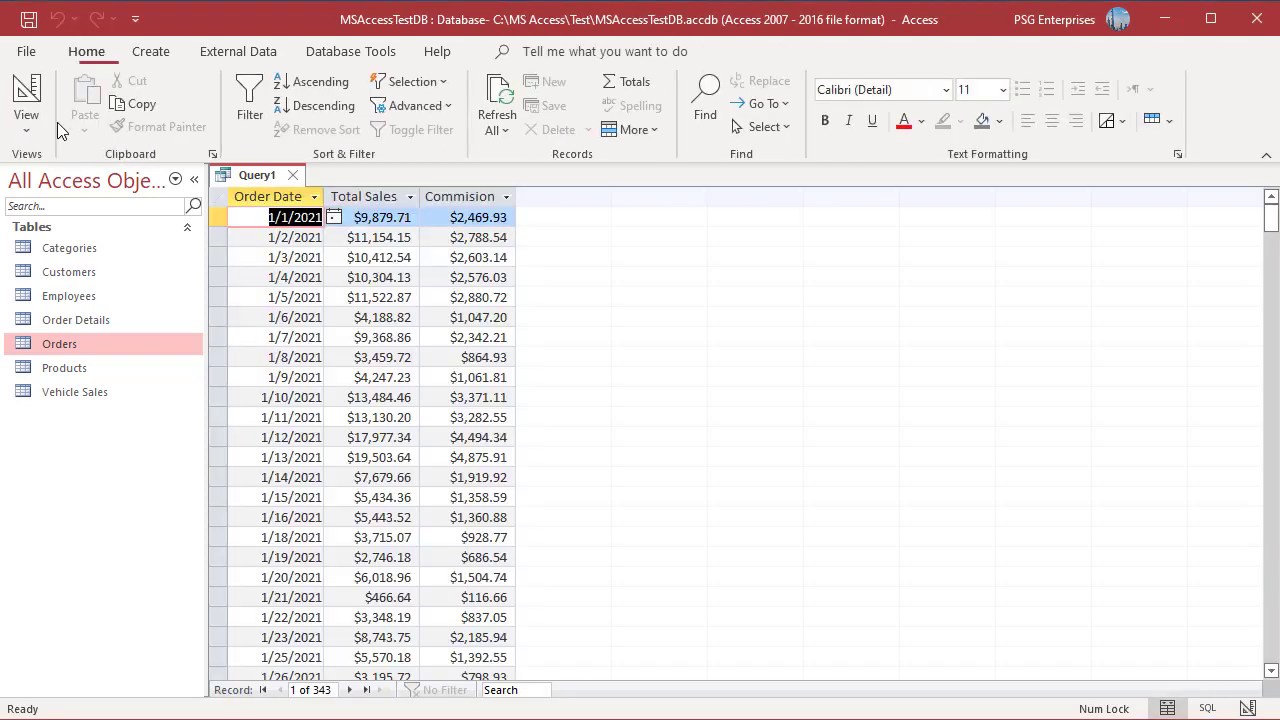